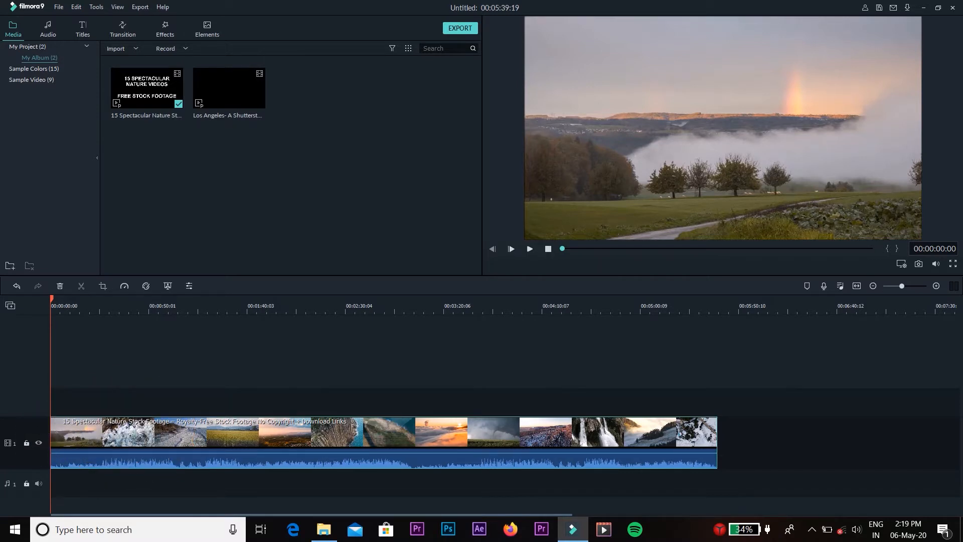
Preview the Lower Third 4 and Lower Third 7 titles and add Lower Third 7 above the start of the video clip
mouse_move(147, 87)
left_click(82, 30)
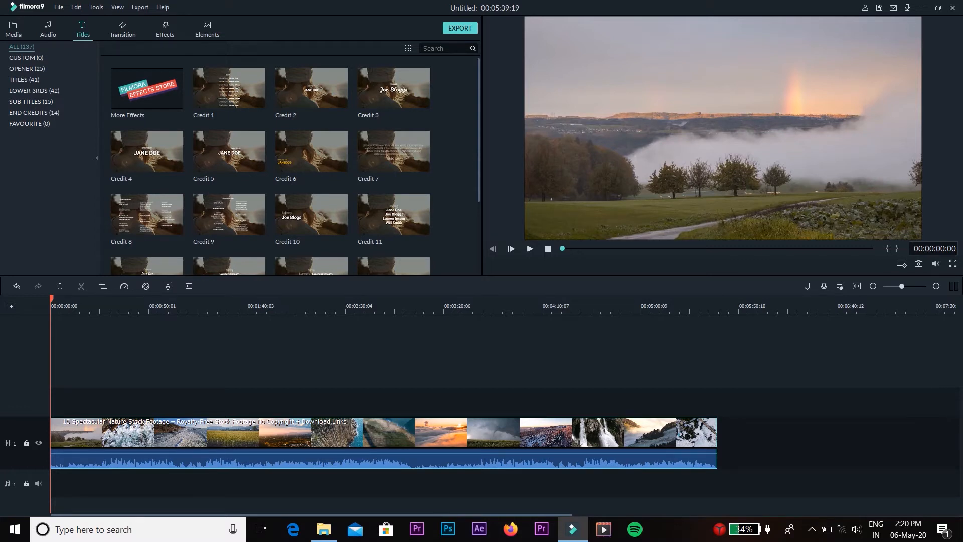
scroll(479, 140, "down", 10)
scroll(312, 104, "up", 1)
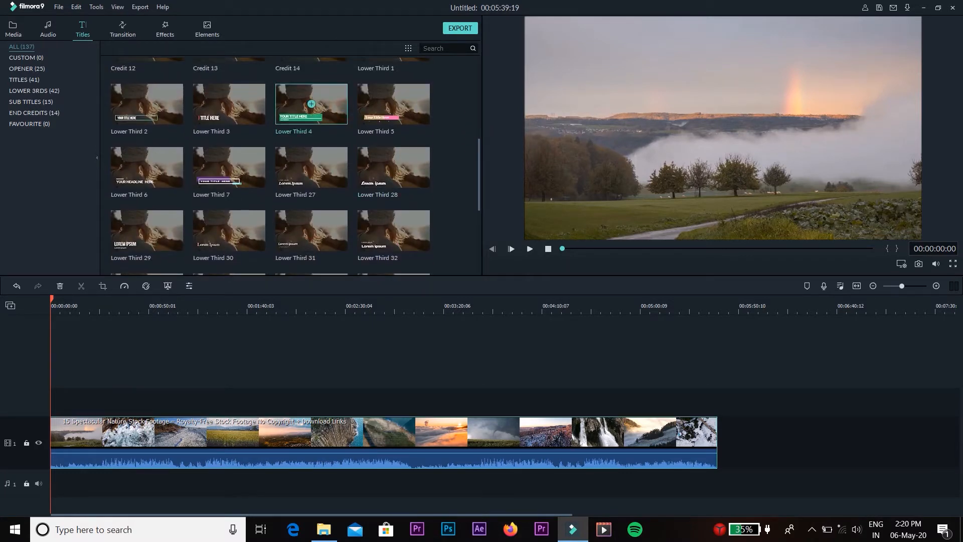
left_click(306, 111)
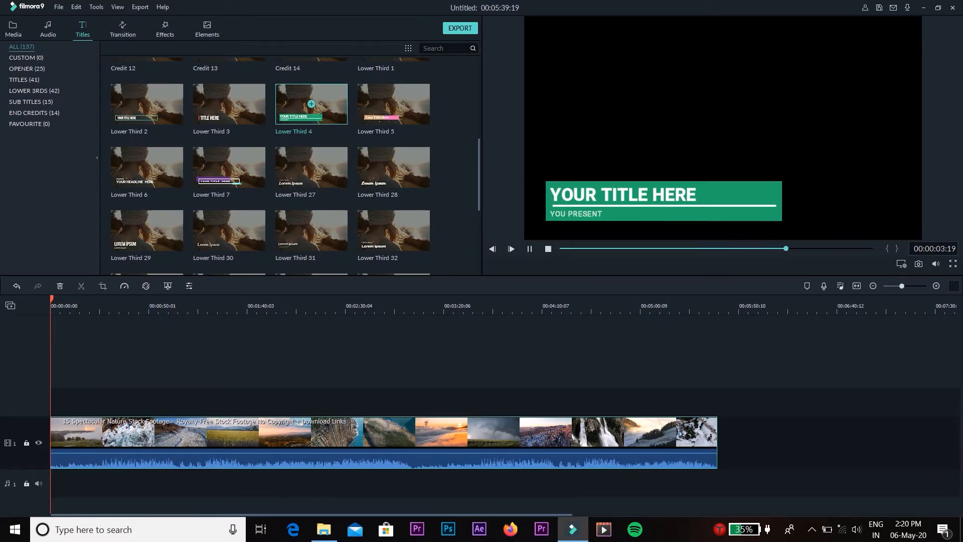
left_click(236, 173)
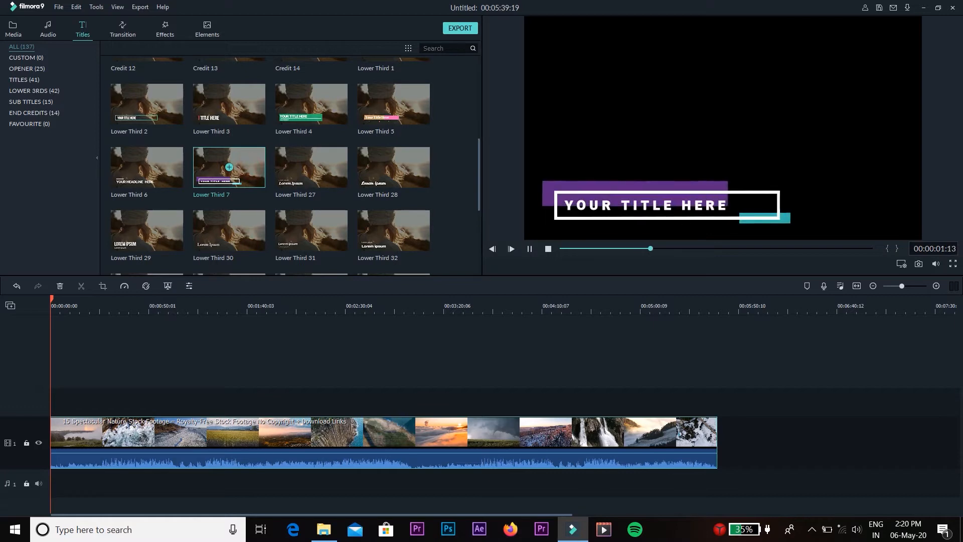
left_click(229, 167)
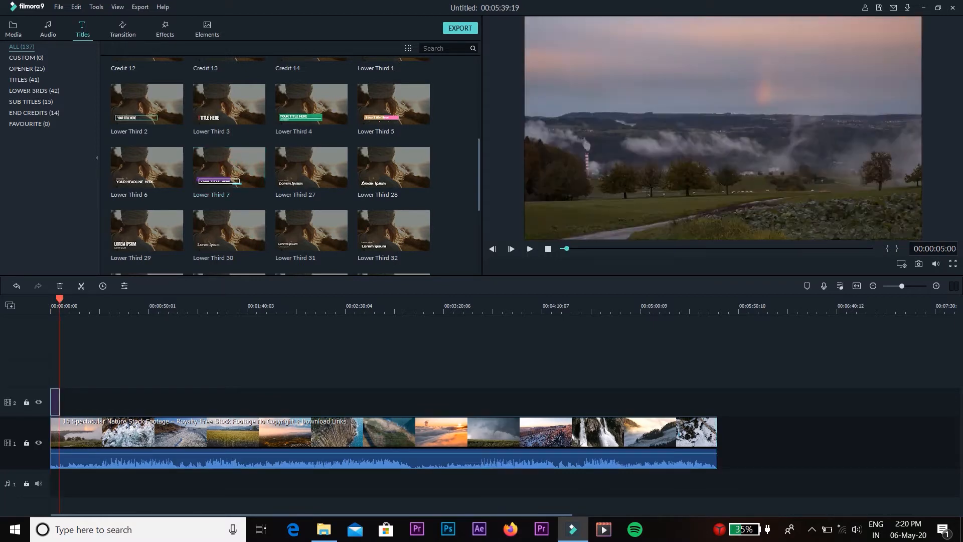
Play the opening seconds of the timeline from the start to preview the added lower-third title
left_click_drag(60, 299, 50, 299)
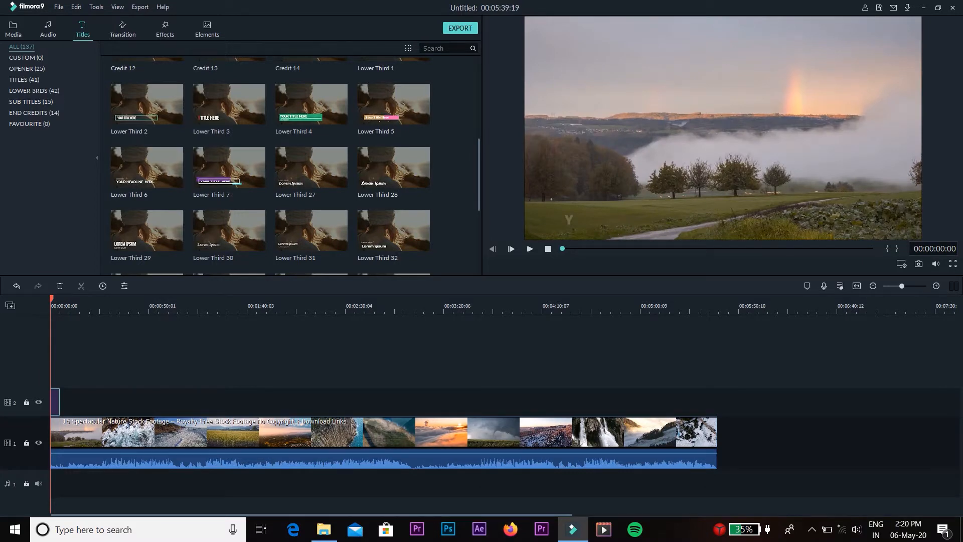
left_click(530, 249)
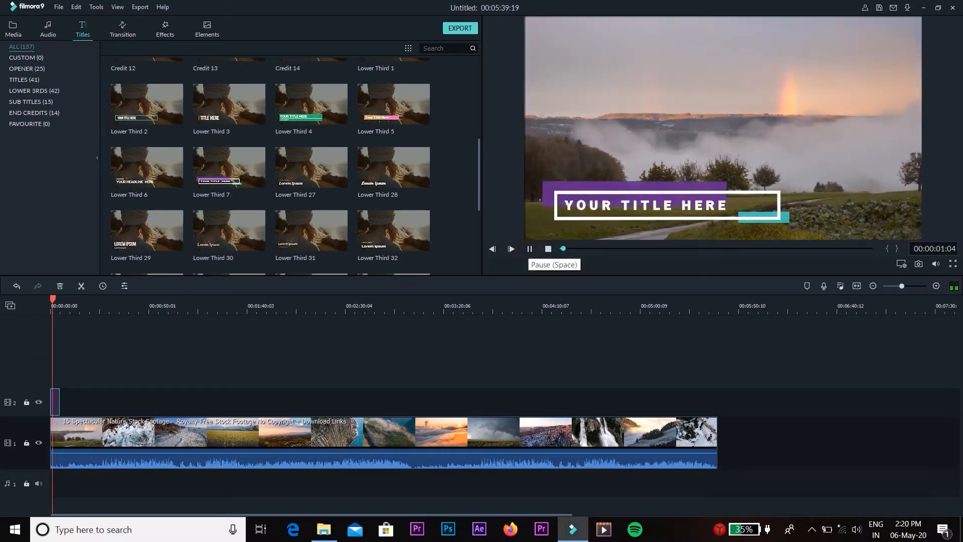
left_click(529, 249)
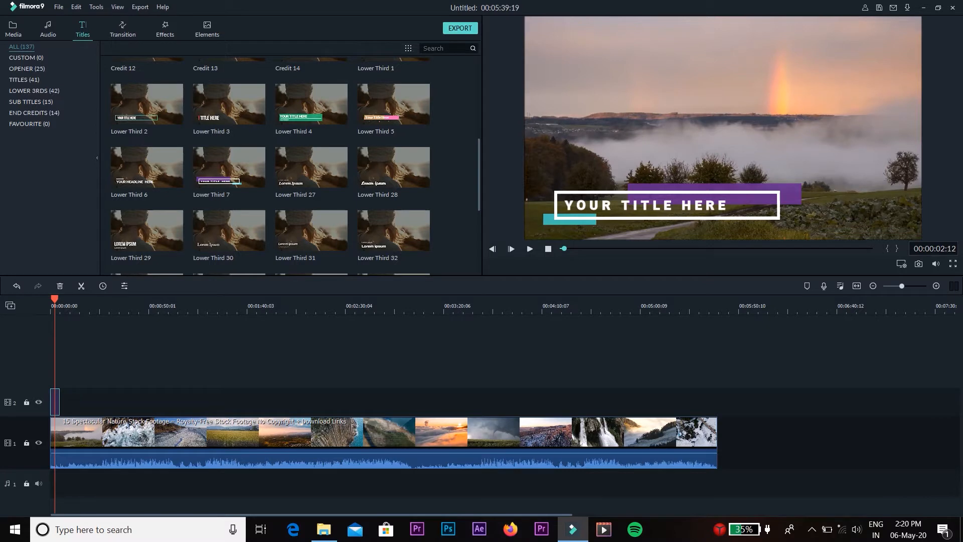
Replace the text of the Lower Third 7 title clip with "Hello"
double_click(56, 401)
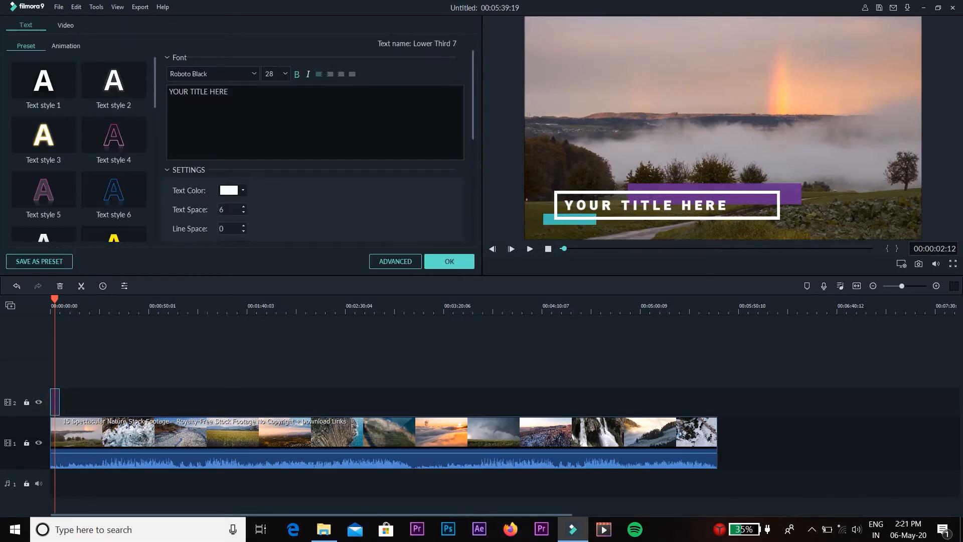
left_click(258, 98)
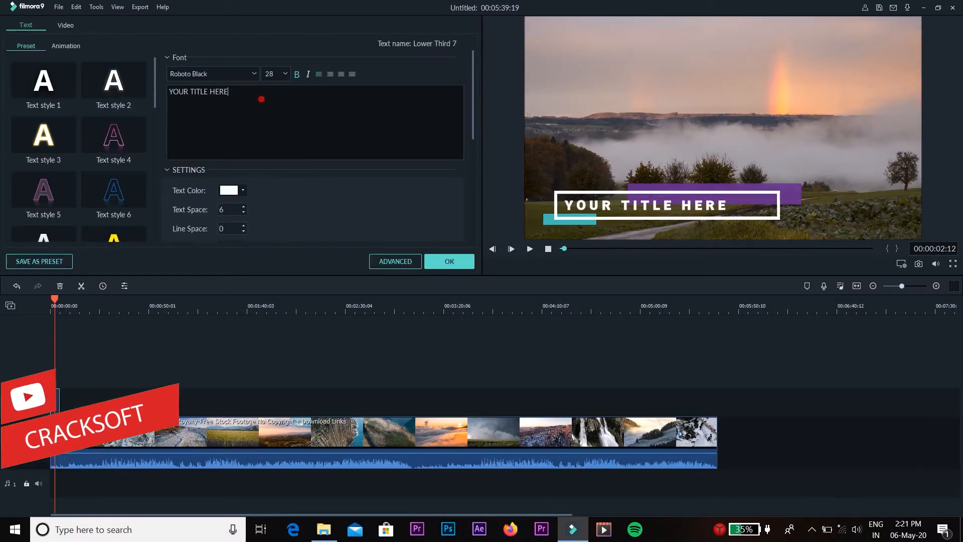
left_click_drag(252, 92, 169, 92)
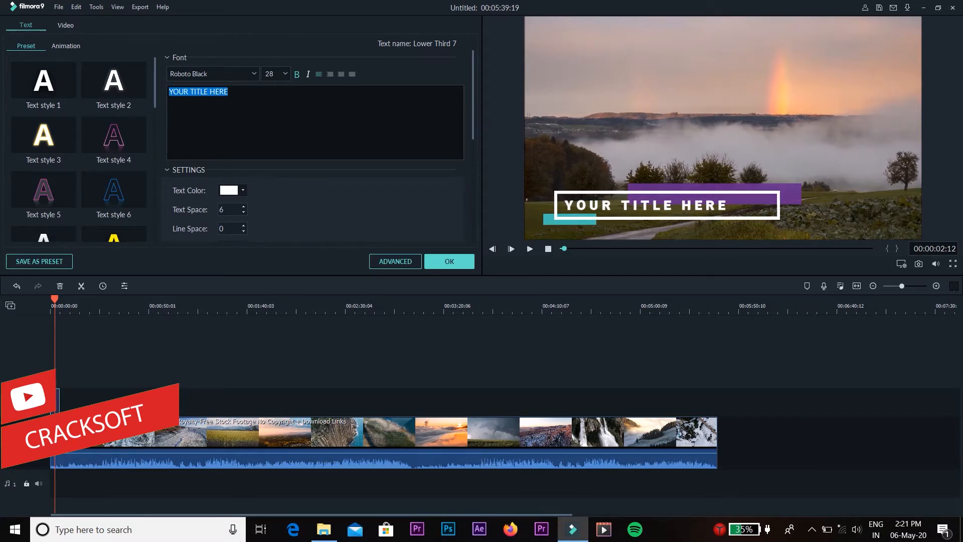
type("Hello")
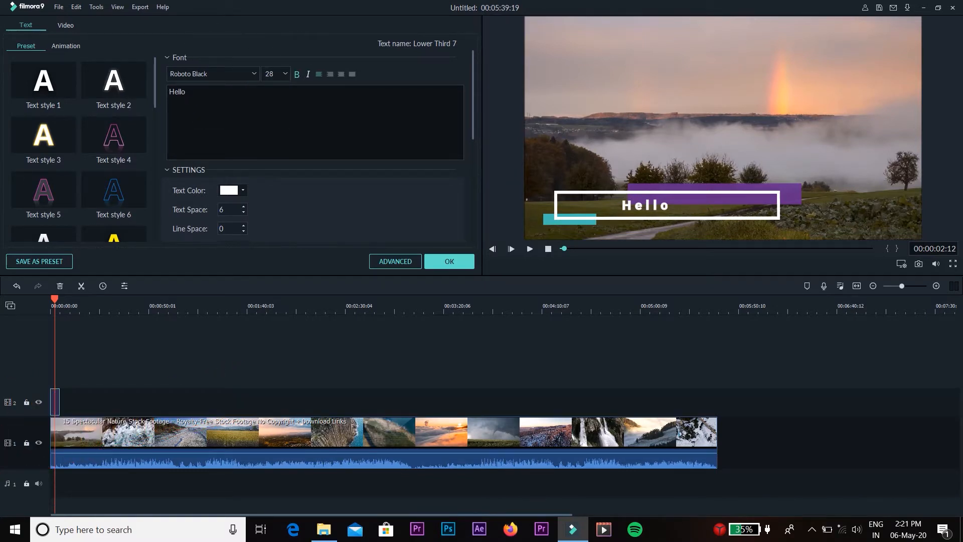
Browse the title's settings and apply the Wavy style text animation to the "Hello" text
left_click_drag(473, 128, 473, 229)
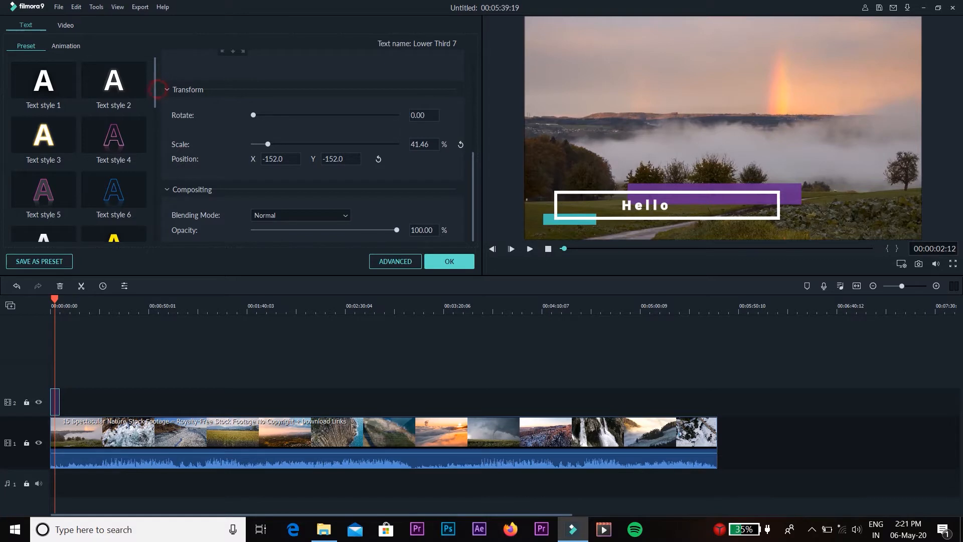
mouse_move(114, 189)
mouse_move(114, 134)
left_click(64, 46)
mouse_move(108, 85)
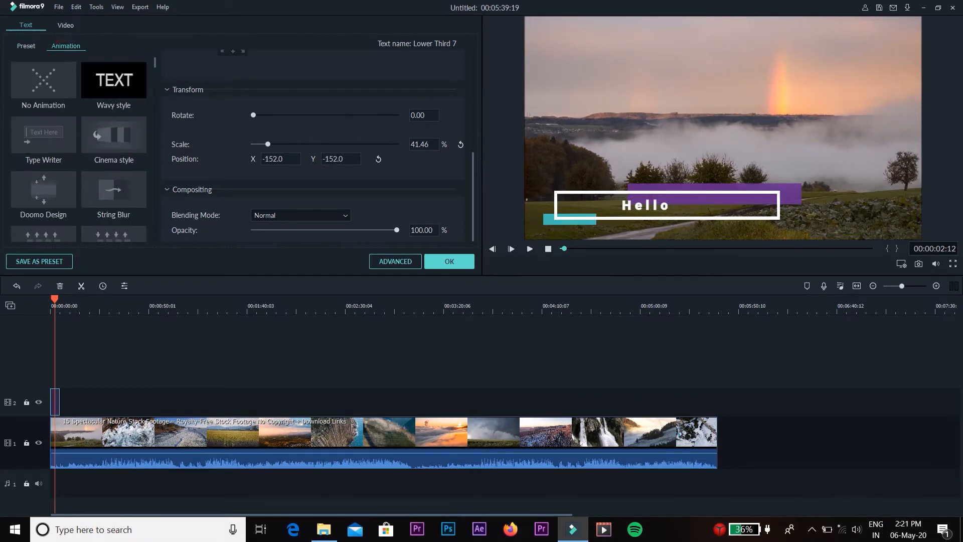
double_click(108, 86)
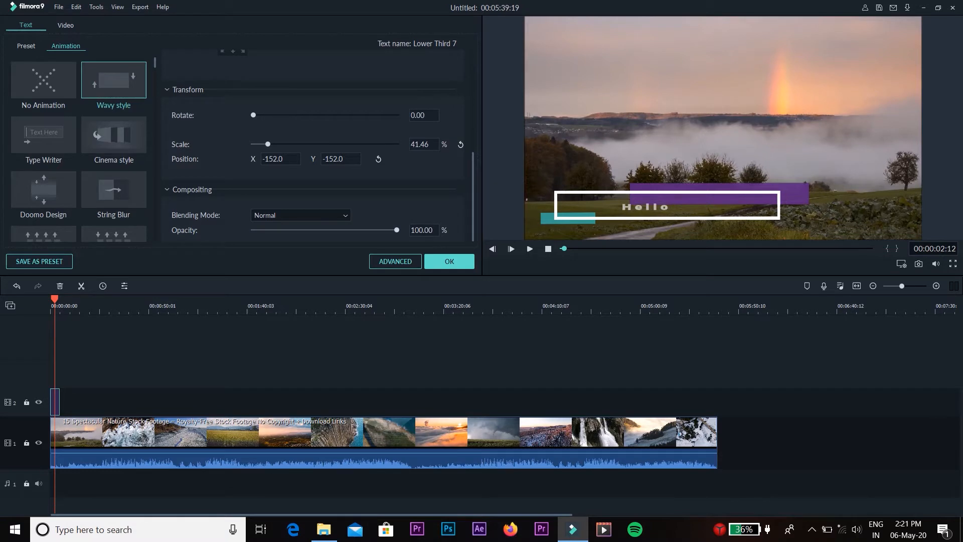
Close the clip settings and check the "Hello" title at 00:00:03:17 on the timeline
left_click(646, 205)
left_click(645, 206)
left_click(625, 153)
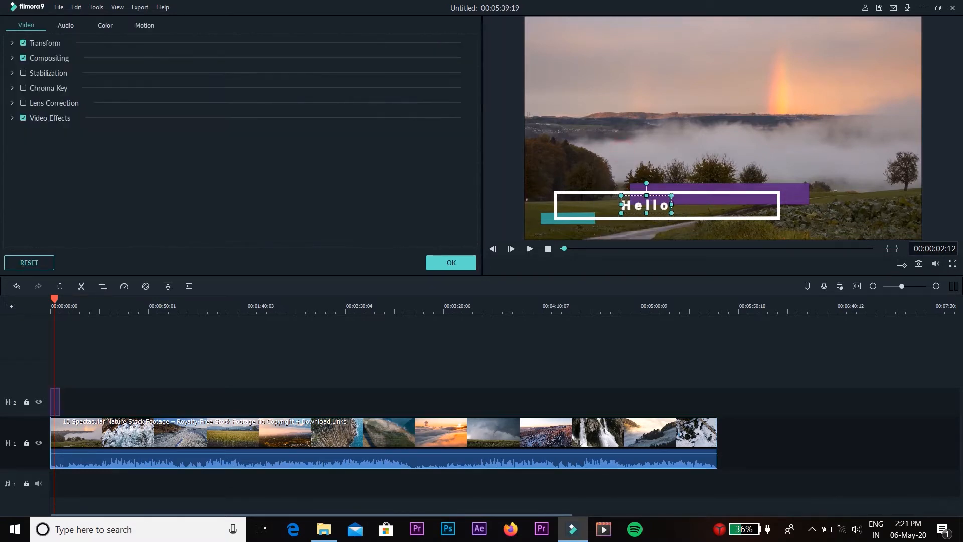
left_click(51, 300)
left_click(148, 350)
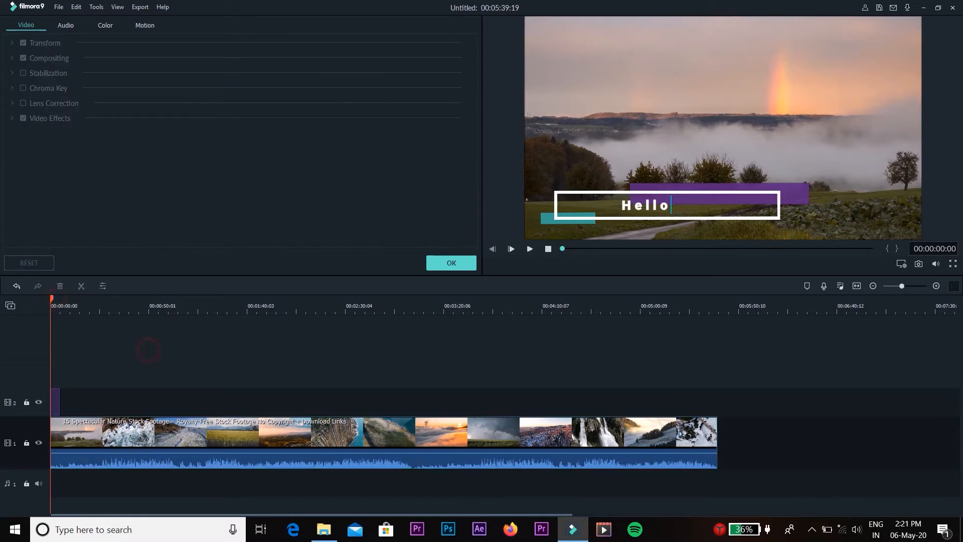
left_click(439, 266)
left_click(111, 434)
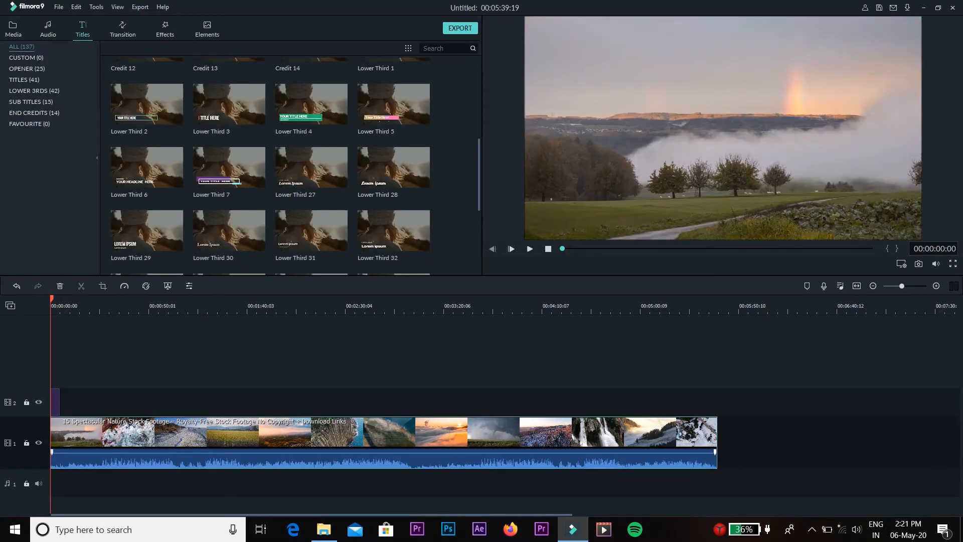
left_click(57, 301)
Detach the audio of the nature stock footage clip onto its own audio track
left_click(132, 430)
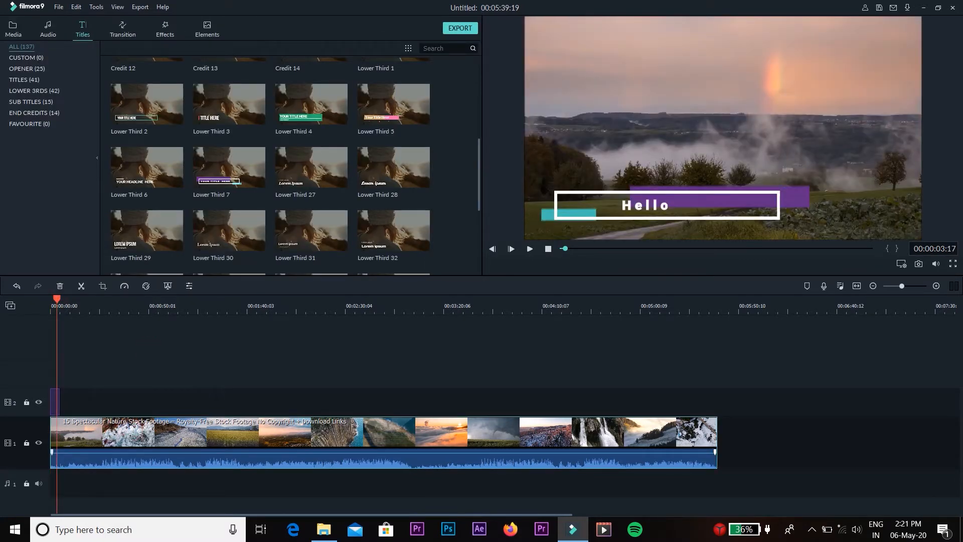
right_click(132, 430)
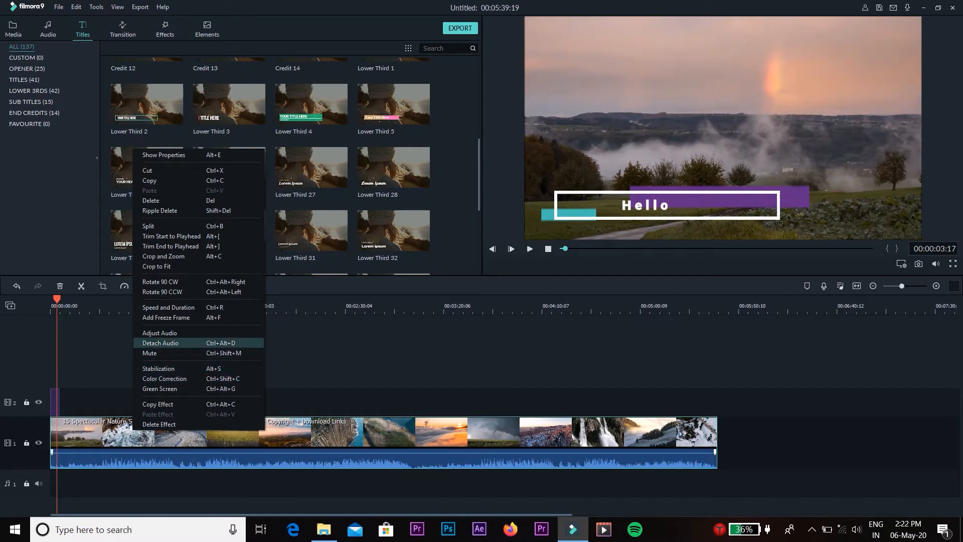
left_click(161, 343)
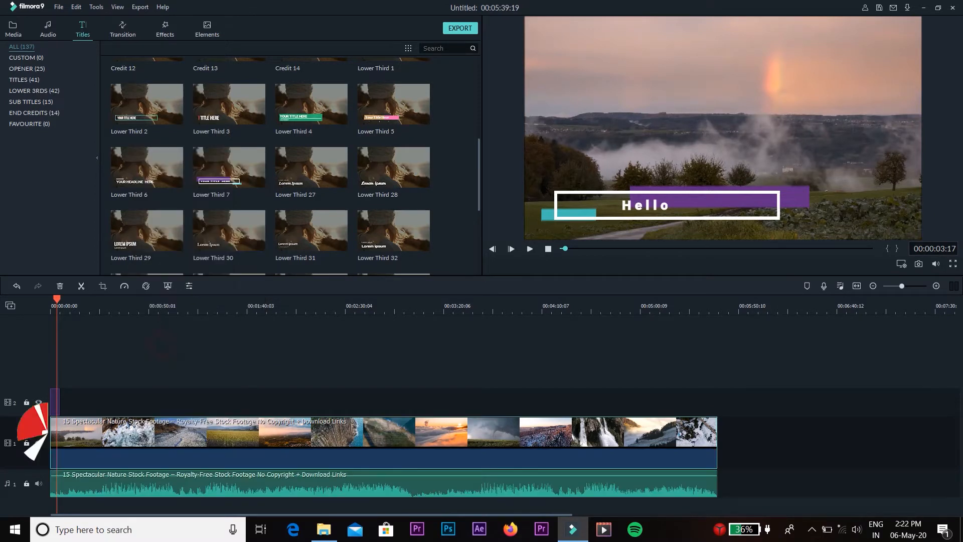
Set the detached audio's fade in to 88.96 s and fade out to 63.23 s, keeping the Default equalizer
left_click(123, 477)
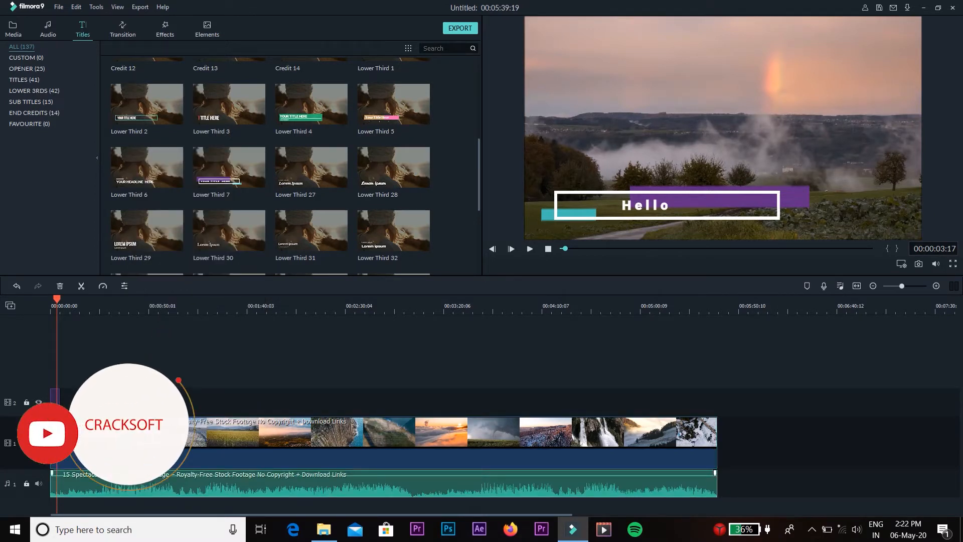
double_click(123, 477)
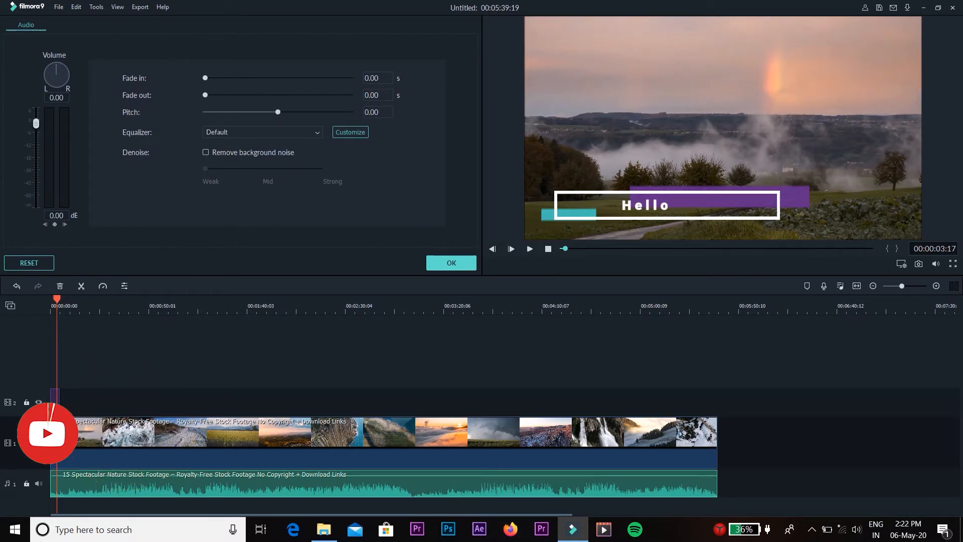
left_click_drag(205, 78, 278, 112)
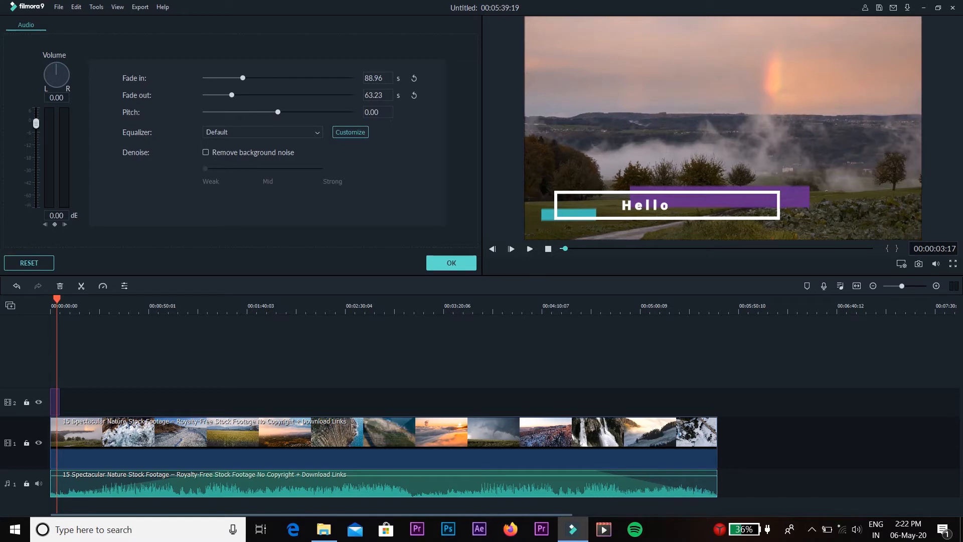
left_click(279, 131)
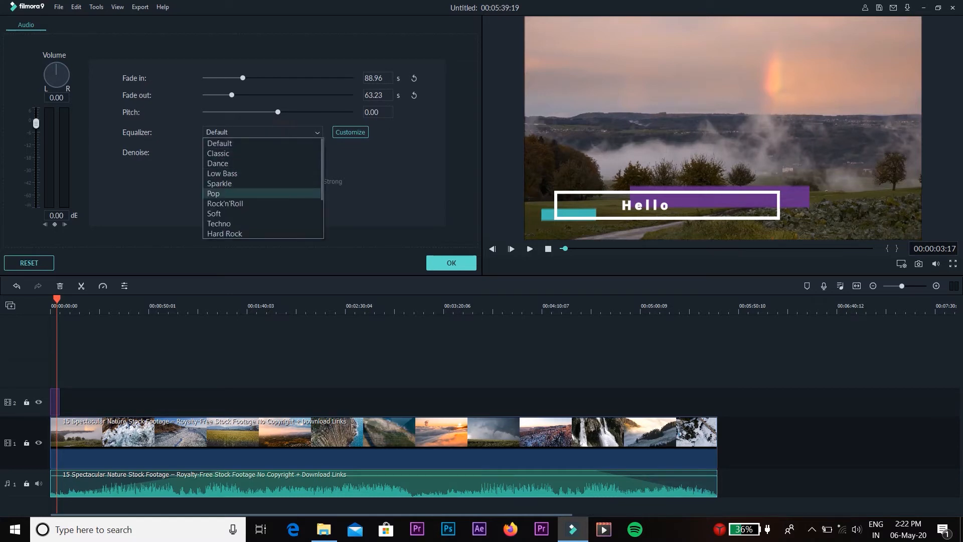
left_click(372, 210)
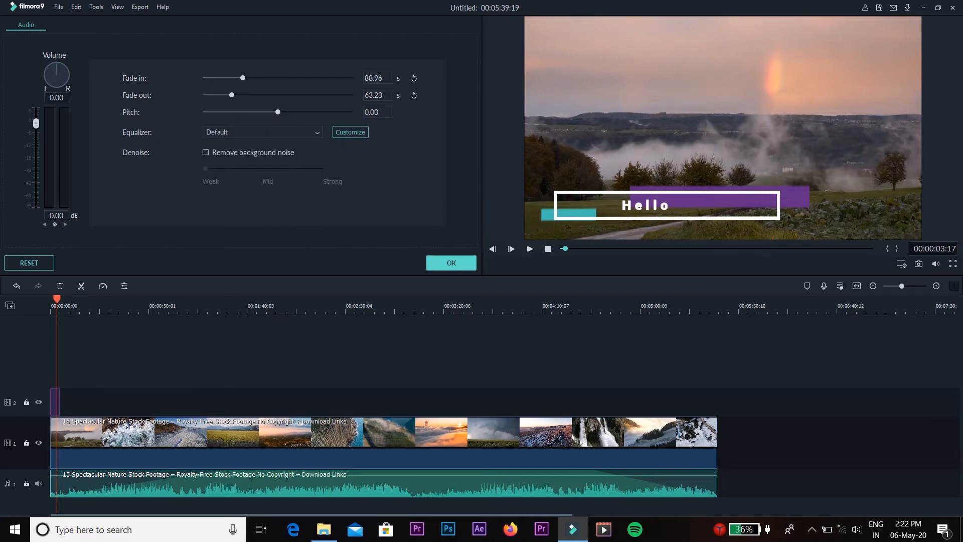
left_click(451, 262)
Play the project from the start to preview the title together with the faded audio
left_click_drag(57, 300, 51, 299)
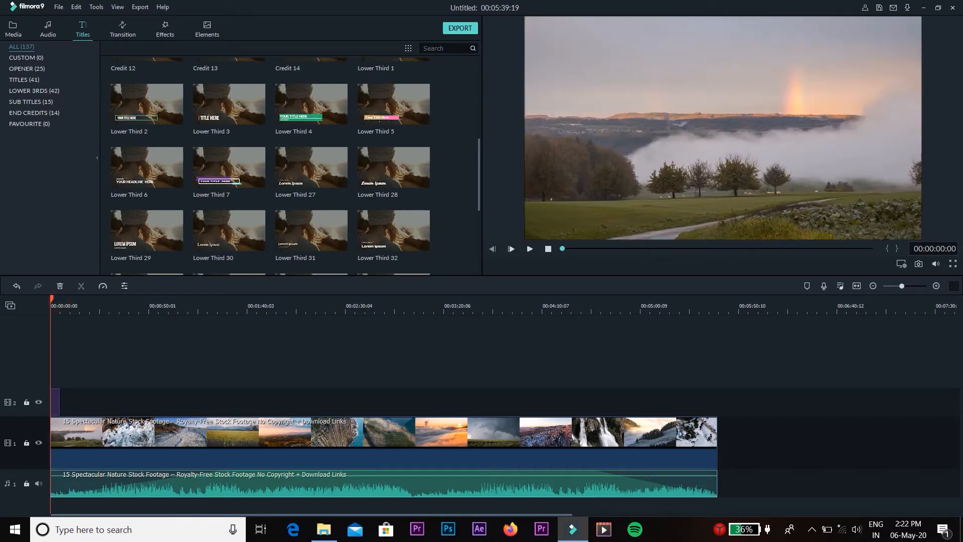
key("space")
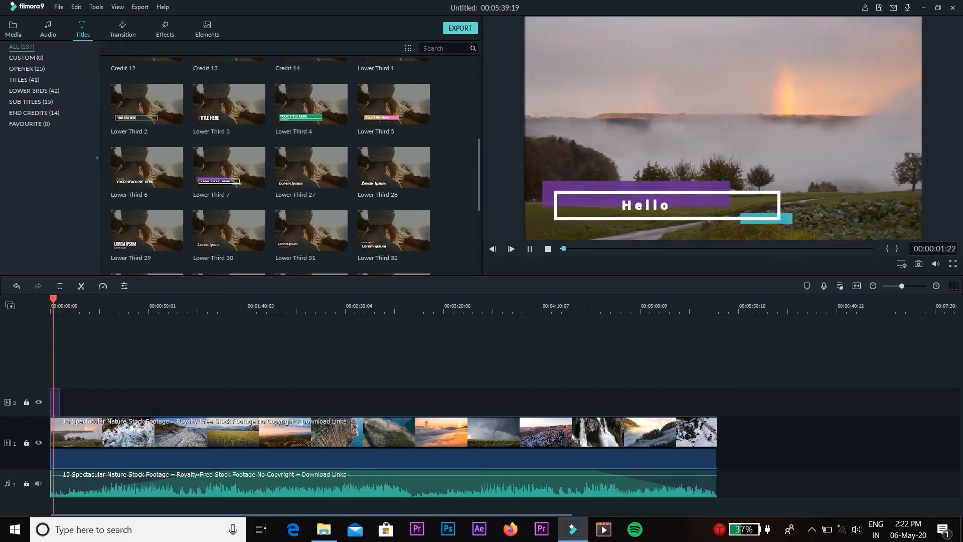
key("space")
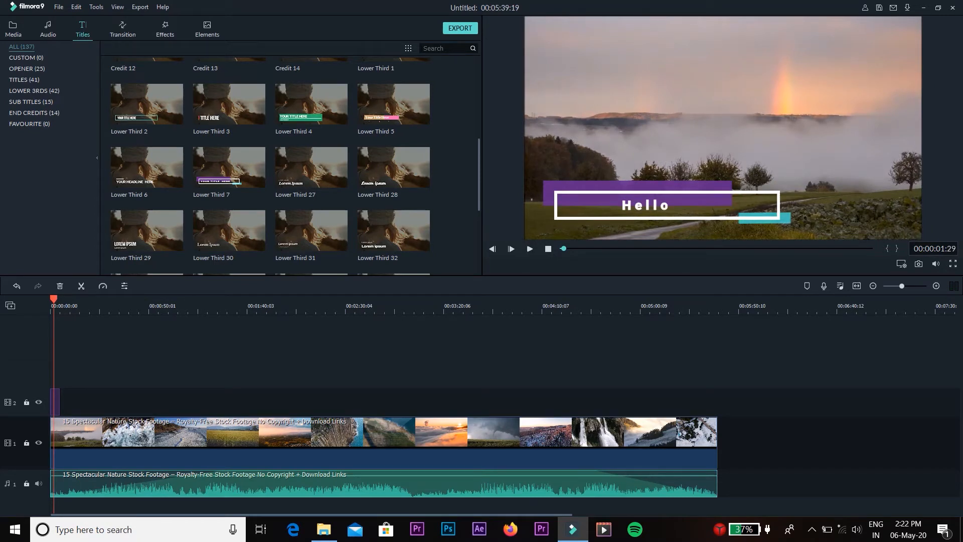
Split the nature video clip at 00:00:08:20
left_click(67, 440)
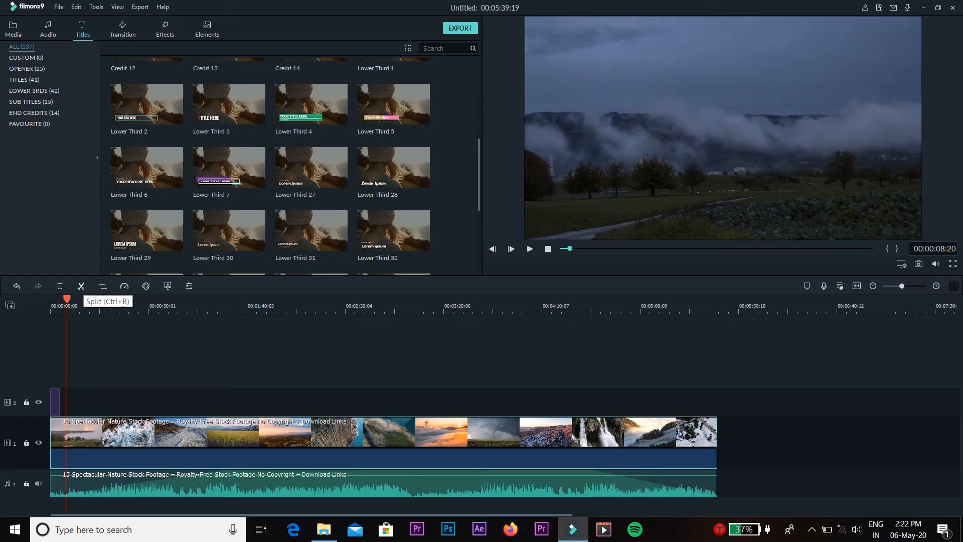
left_click(81, 287)
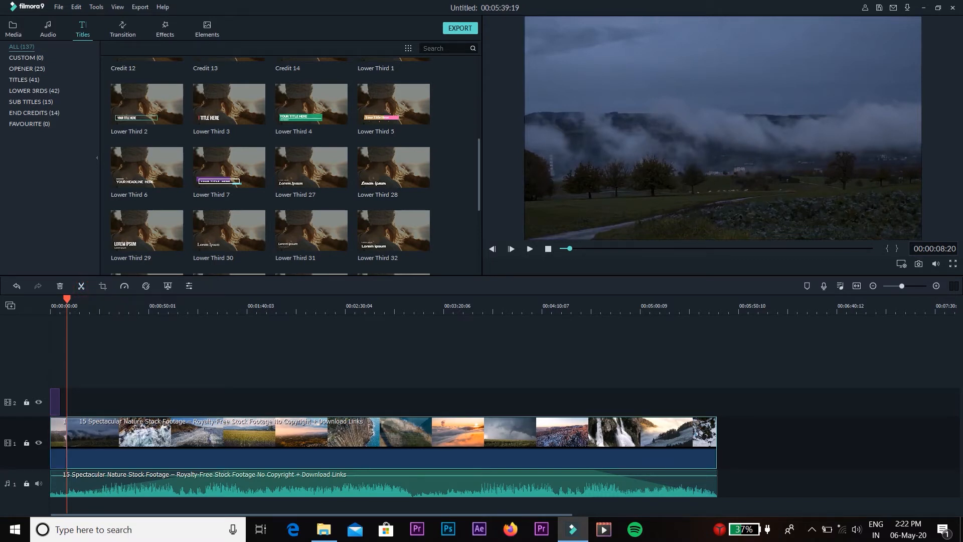
Trim the beginning of the second video segment and move it back against the first segment
left_click_drag(902, 286, 908, 286)
mouse_move(110, 428)
left_mouse_down()
mouse_move(122, 428)
mouse_move(110, 428)
left_mouse_up()
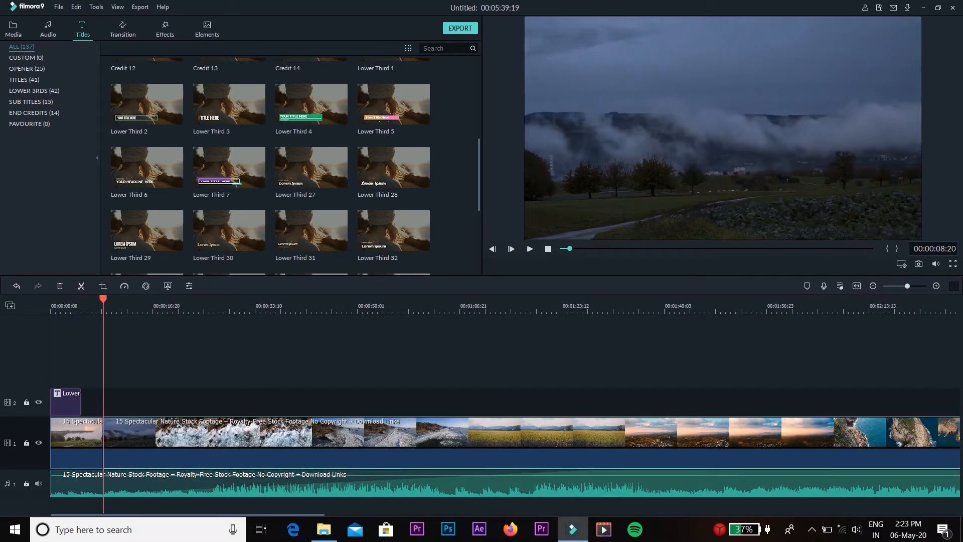
left_click_drag(104, 432, 188, 426)
left_click_drag(257, 423, 173, 423)
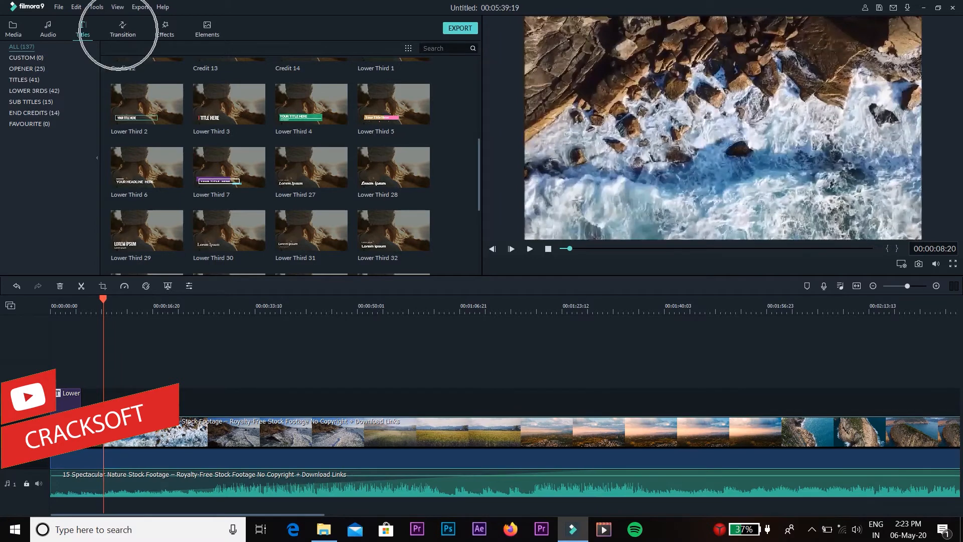
Add the Blind transition at the cut between the two video segments and preview it
left_click(121, 29)
scroll(311, 150, "down", 3)
scroll(311, 151, "up", 3)
left_click_drag(311, 88, 104, 440)
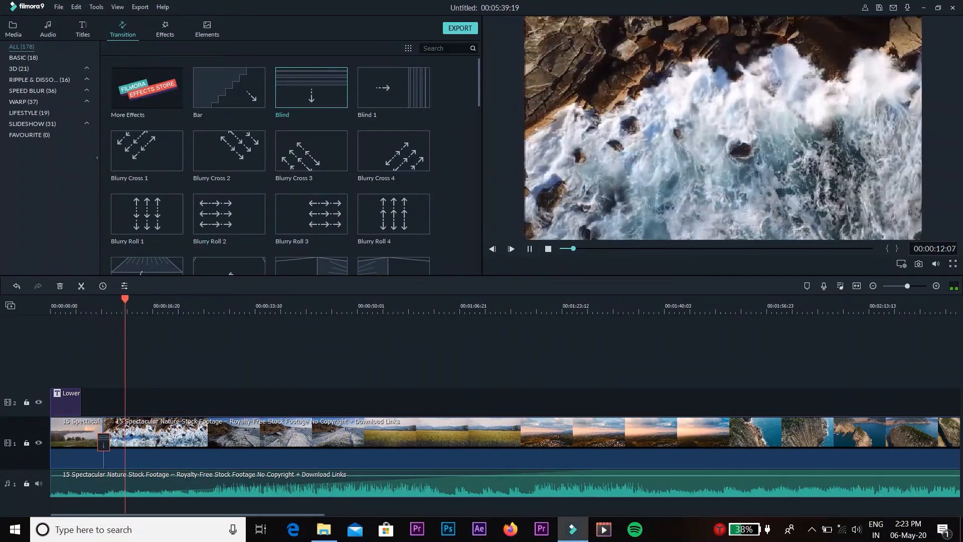
left_click(530, 249)
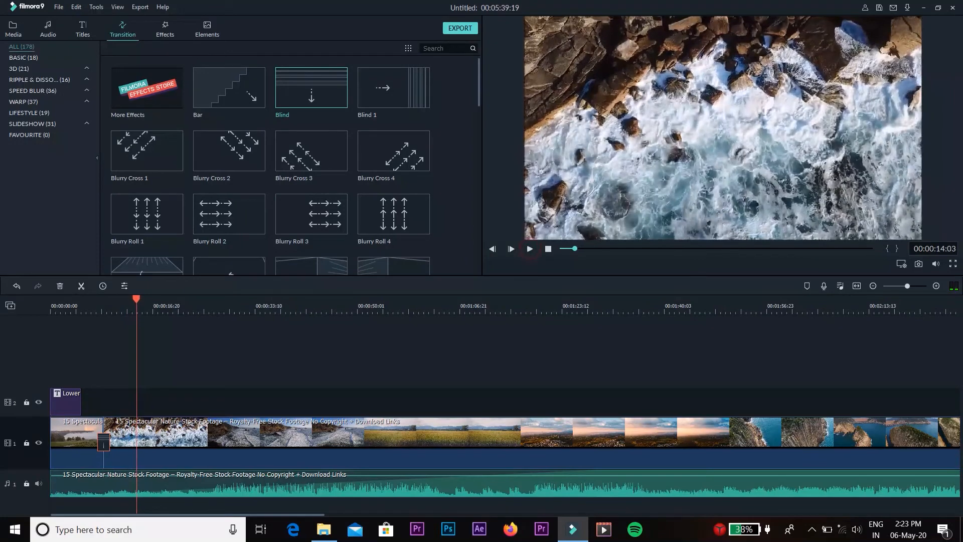
Preview the Blurry Cross 4 transition from the transition library
left_click(405, 162)
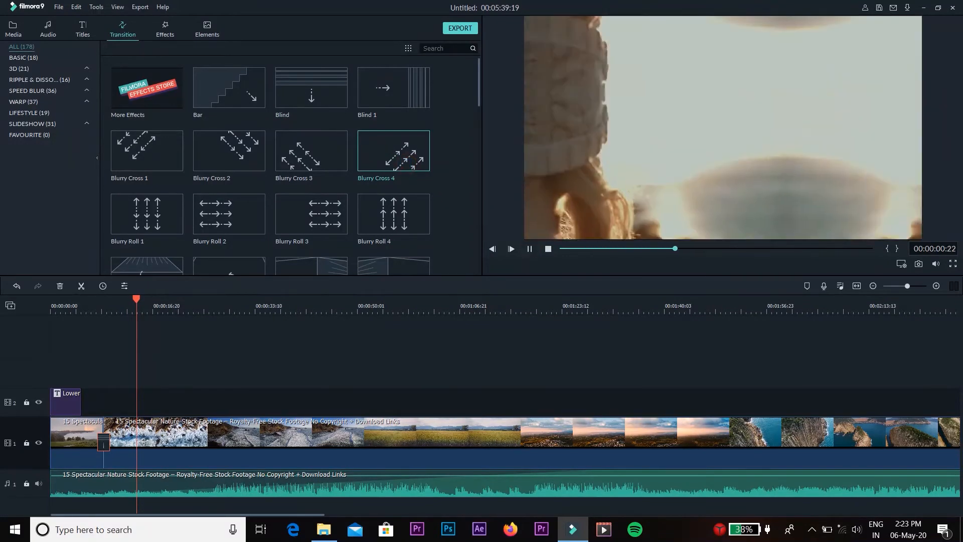
left_click(394, 214)
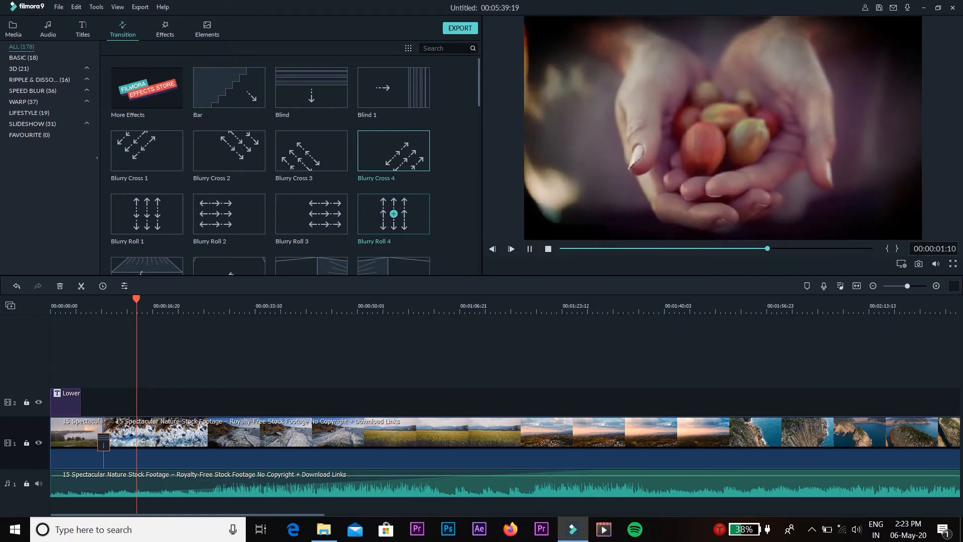
left_click(529, 249)
left_click(529, 248)
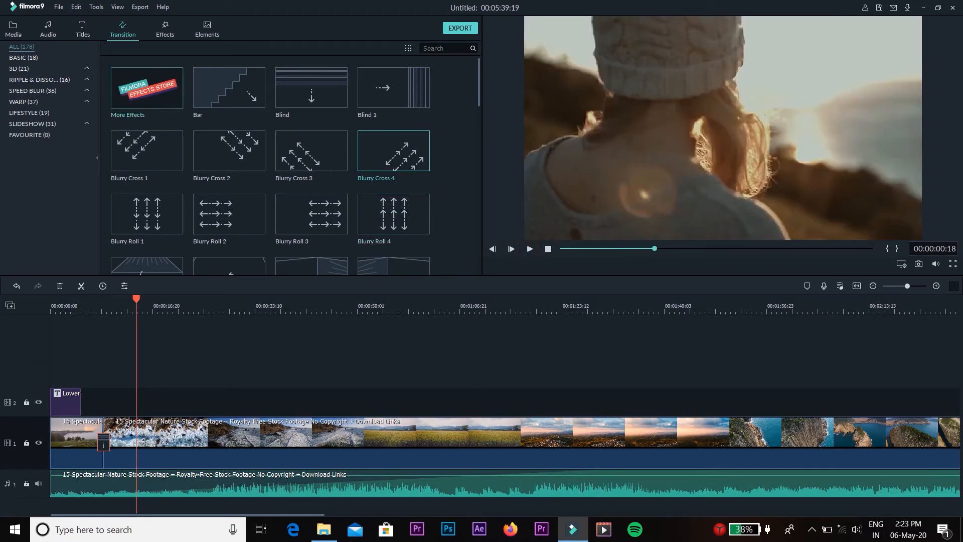
Try the Subdued filter on the second video segment and browse the Faux Film filters
left_click(157, 432)
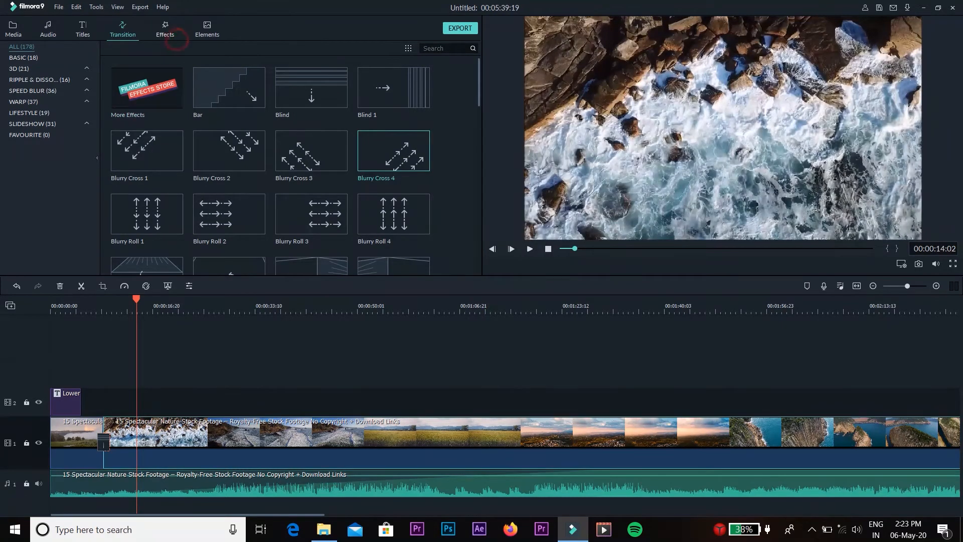
left_click(165, 29)
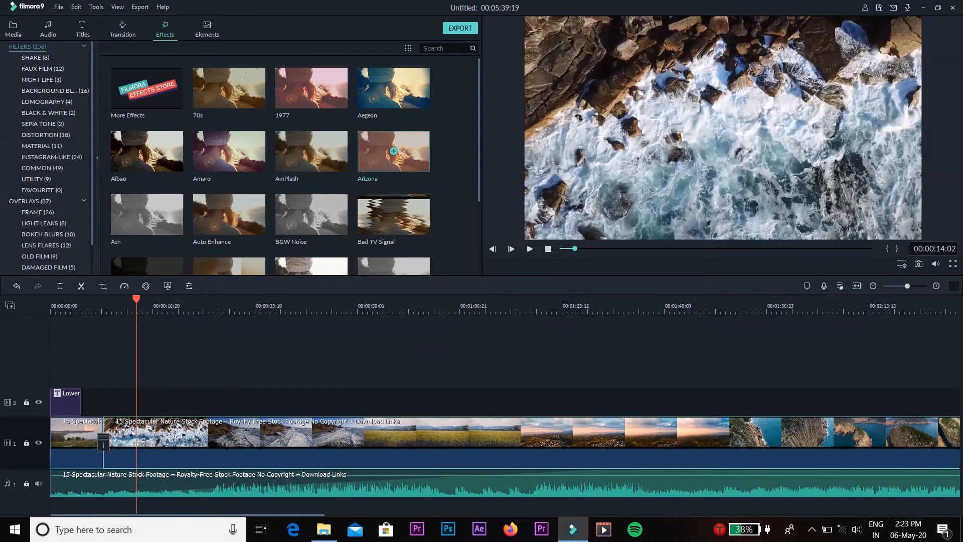
scroll(394, 151, "down", 15)
left_click(303, 171)
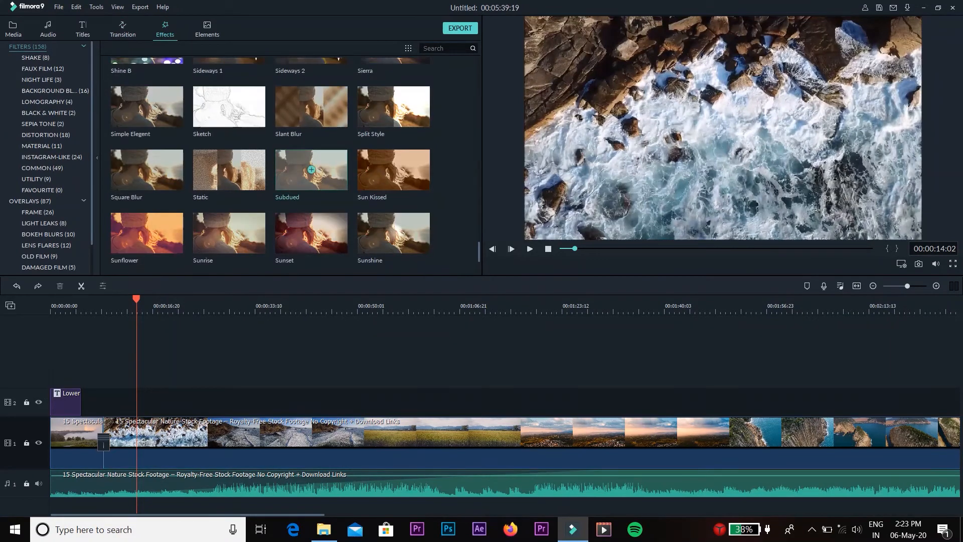
left_click_drag(305, 170, 213, 434)
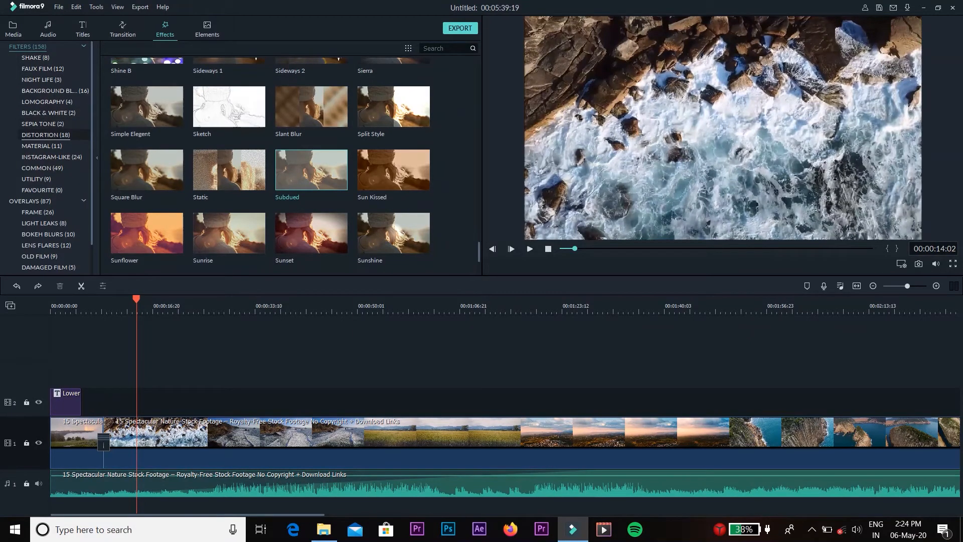
scroll(45, 135, "down", 1)
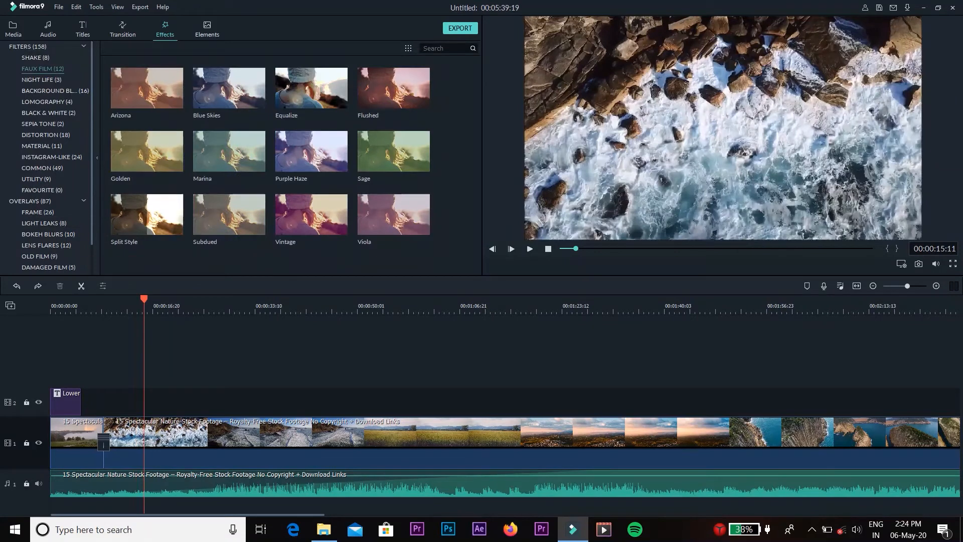
Place the Element Love 2 heart graphic on video track 2 above the ocean footage and preview it
left_click(207, 29)
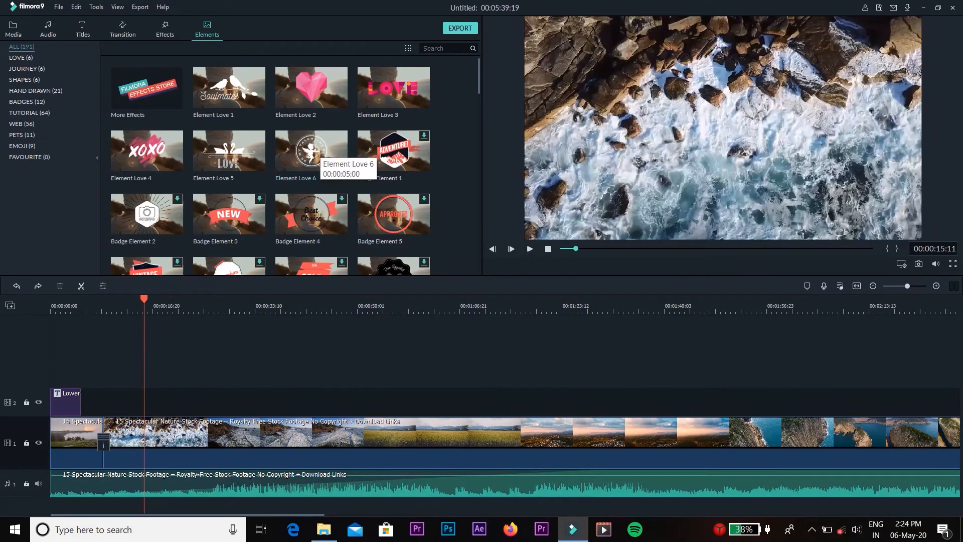
left_click_drag(311, 87, 156, 401)
left_click(130, 301)
key("space")
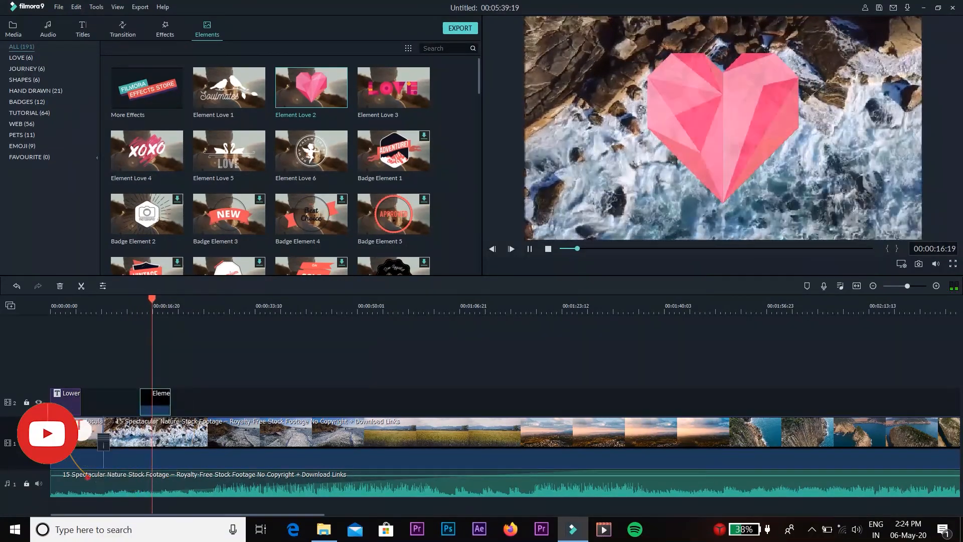
key("space")
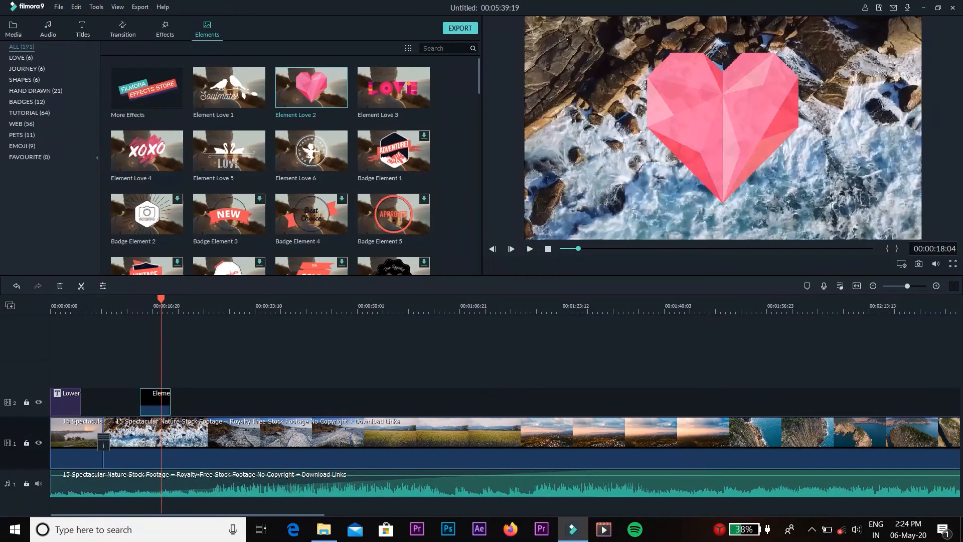
Insert the Gradient3 sample color at the start of video track 1 and return the playhead to the beginning
left_click(13, 29)
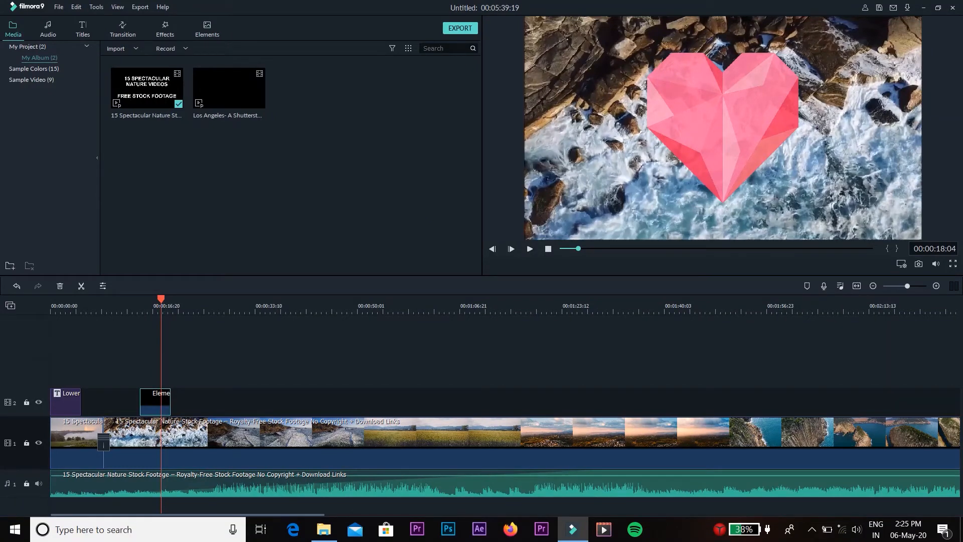
left_click(80, 306)
left_click(51, 306)
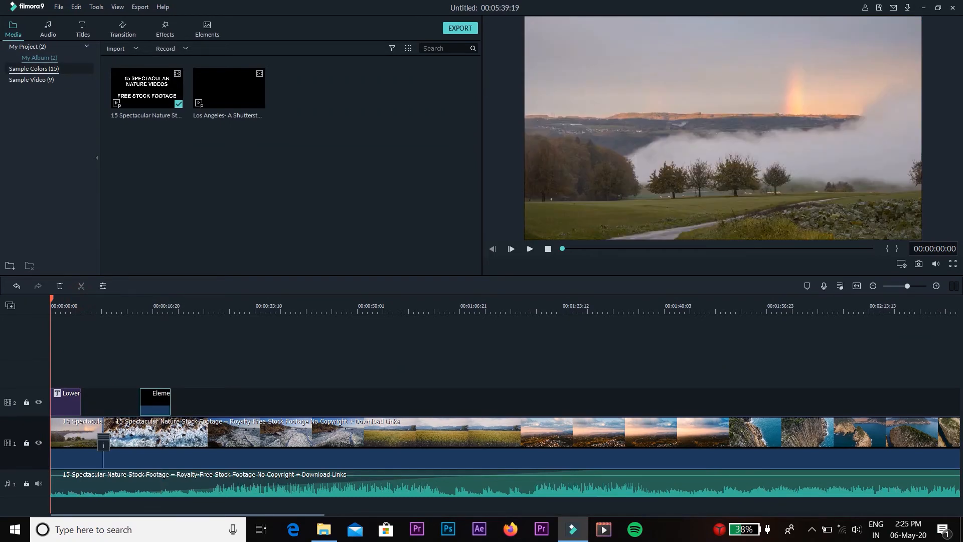
left_click(33, 68)
scroll(311, 168, "down", 1)
scroll(229, 161, "up", 1)
left_click(229, 151)
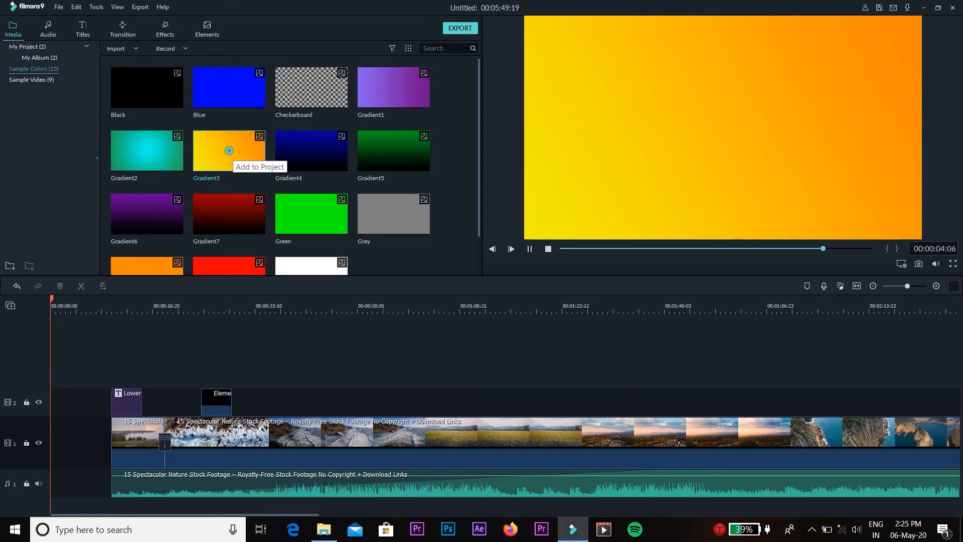
left_click(229, 151)
left_click_drag(67, 300, 50, 299)
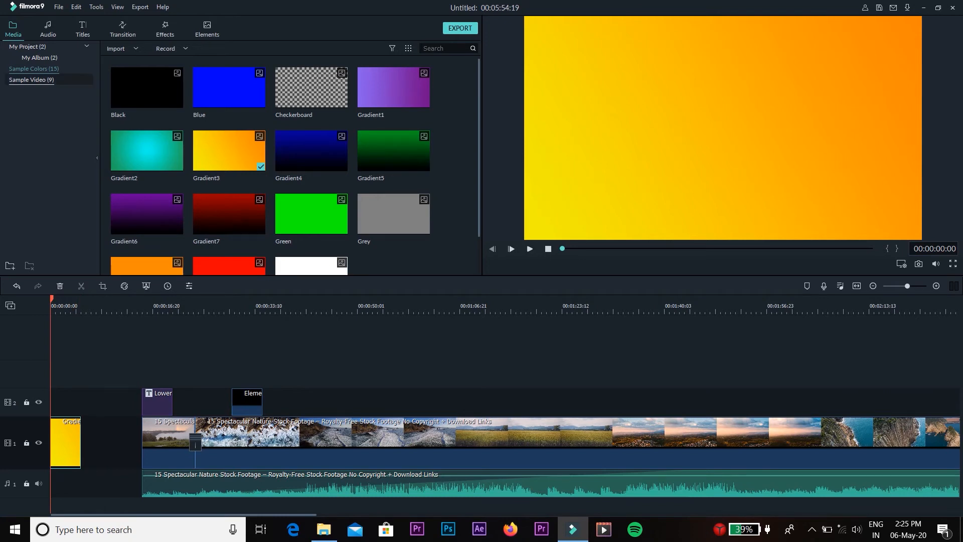
Insert the Countdown7 sample video before the gradient clip and preview it from the start of the timeline
left_click(32, 79)
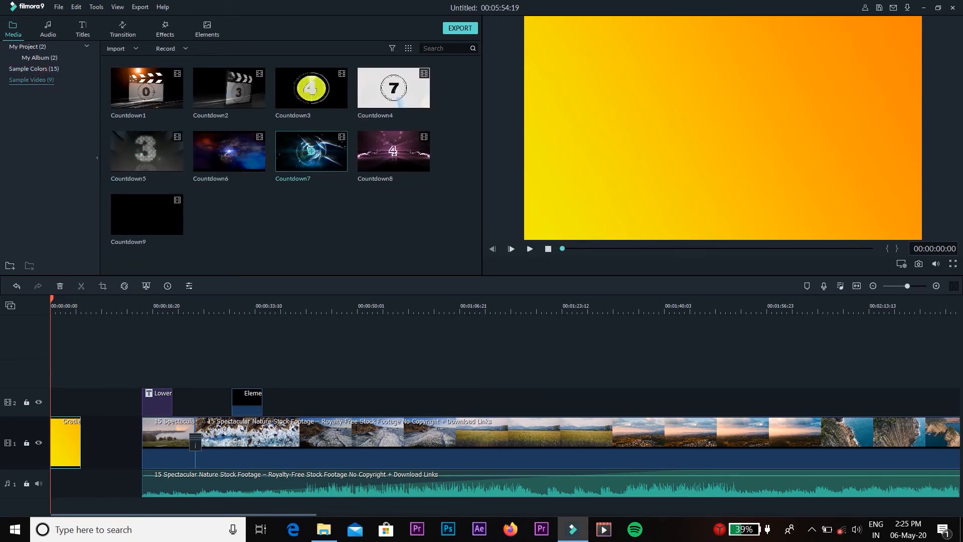
left_click(311, 150)
left_click(61, 303)
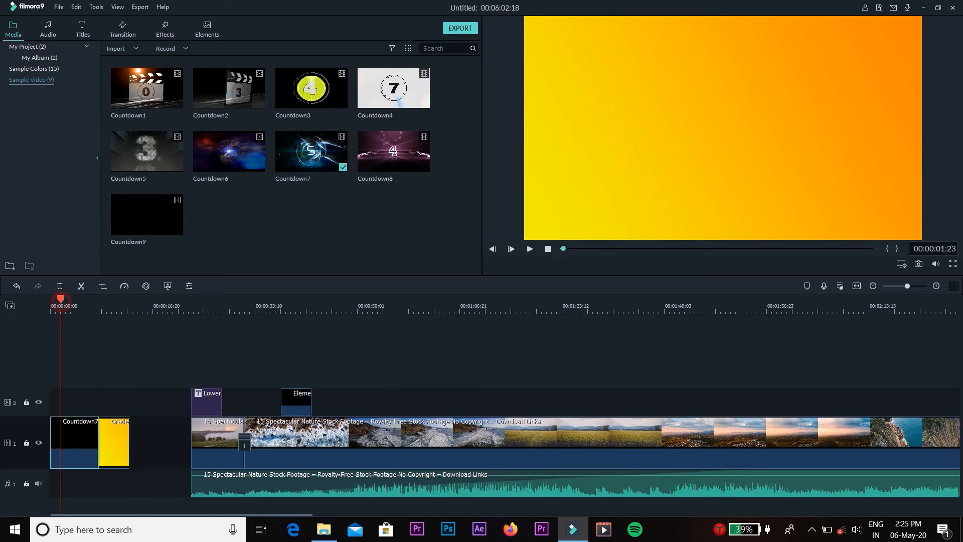
left_click_drag(61, 300, 50, 300)
key("space")
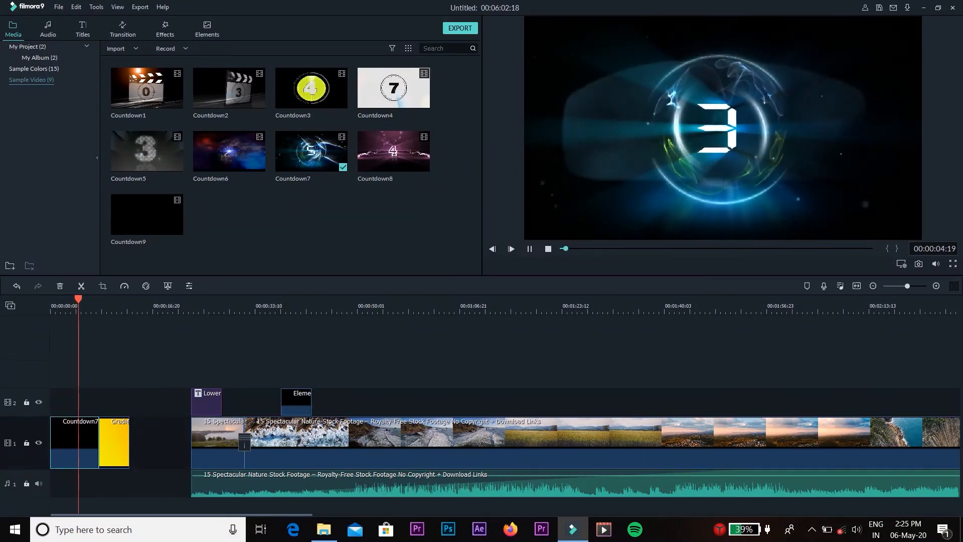
key("space")
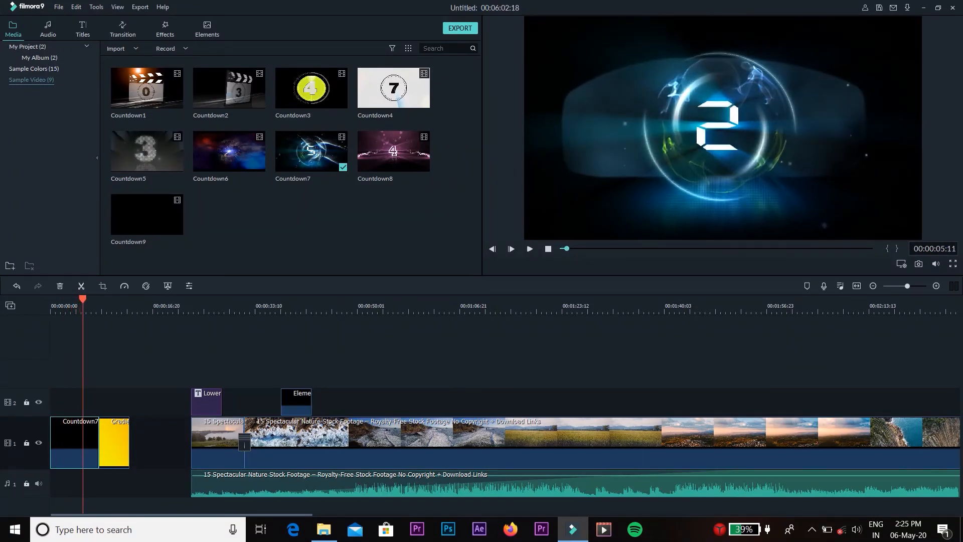
Open the local MP4 export settings and choose the Better quality preset
left_click(28, 47)
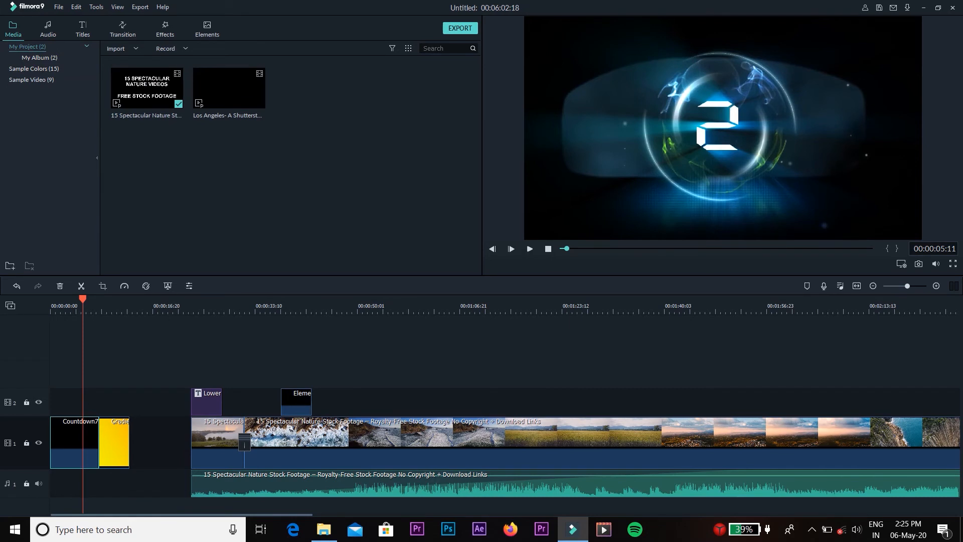
left_click(460, 29)
left_click_drag(451, 120, 370, 58)
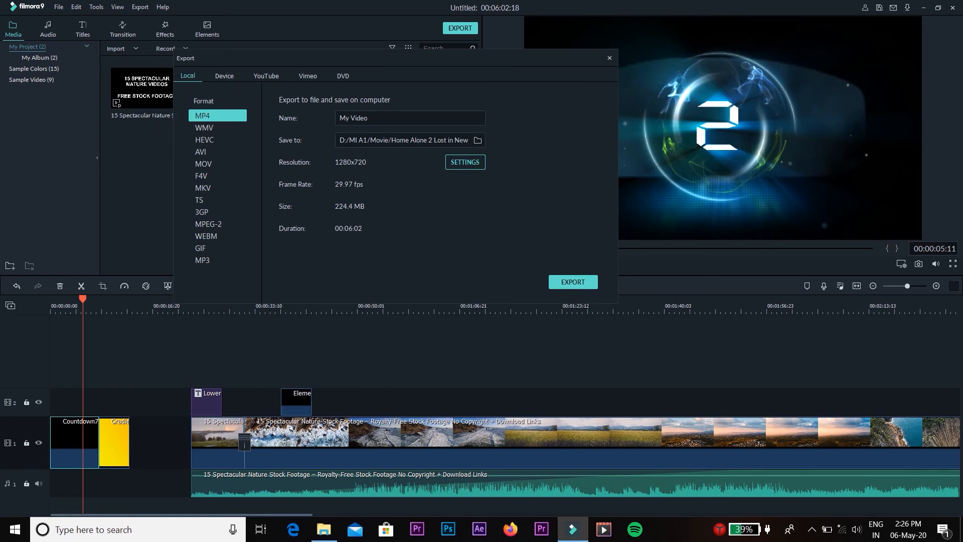
left_click(384, 116)
key("ctrl")
left_click(465, 162)
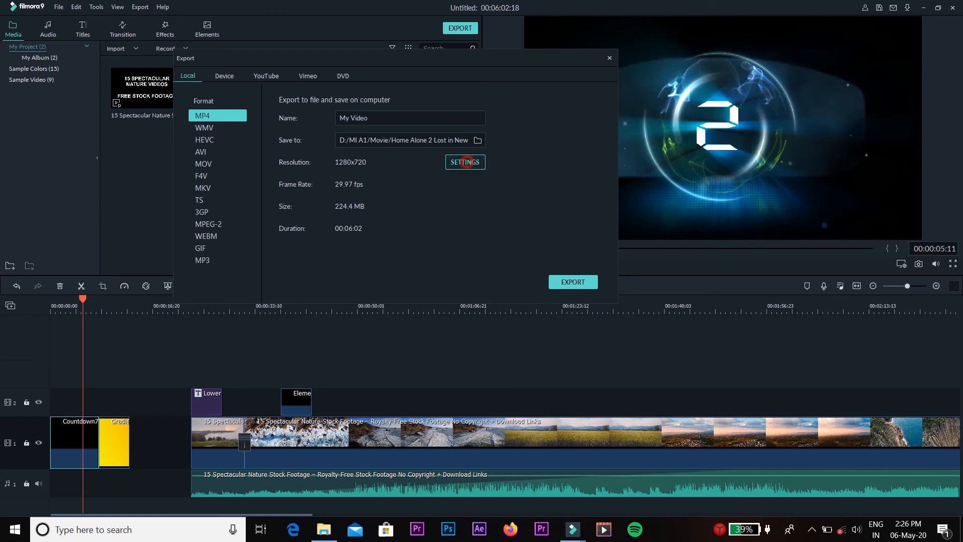
left_click_drag(429, 85, 253, 39)
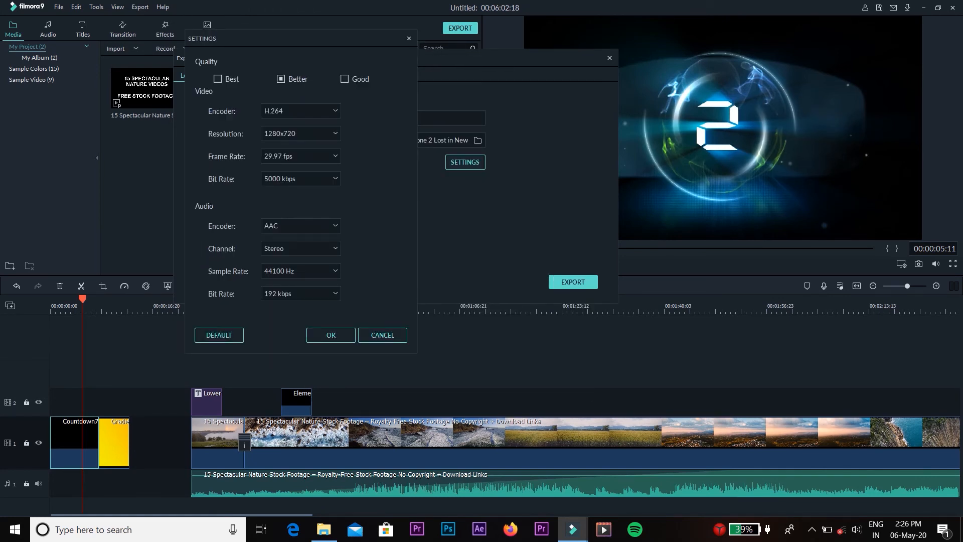
left_click(218, 78)
left_click(281, 78)
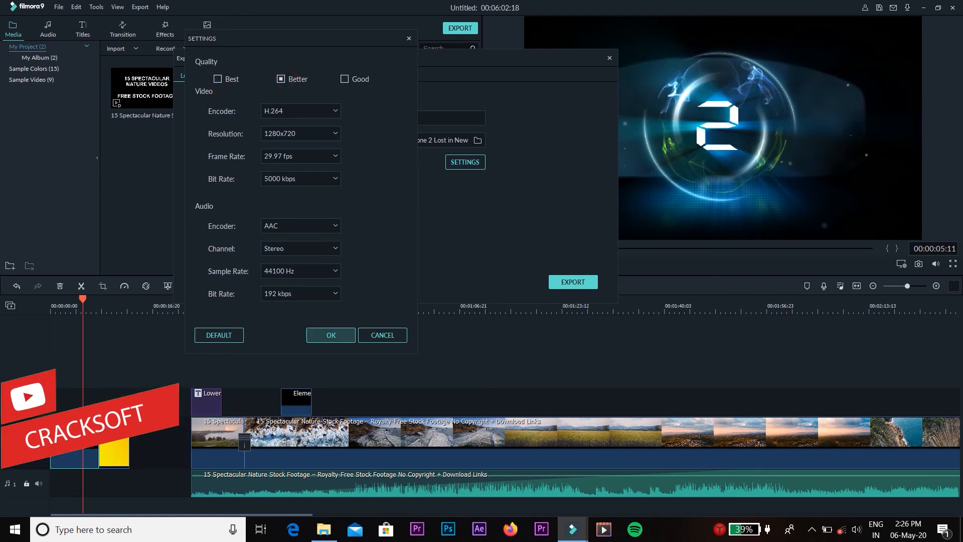
left_click(328, 333)
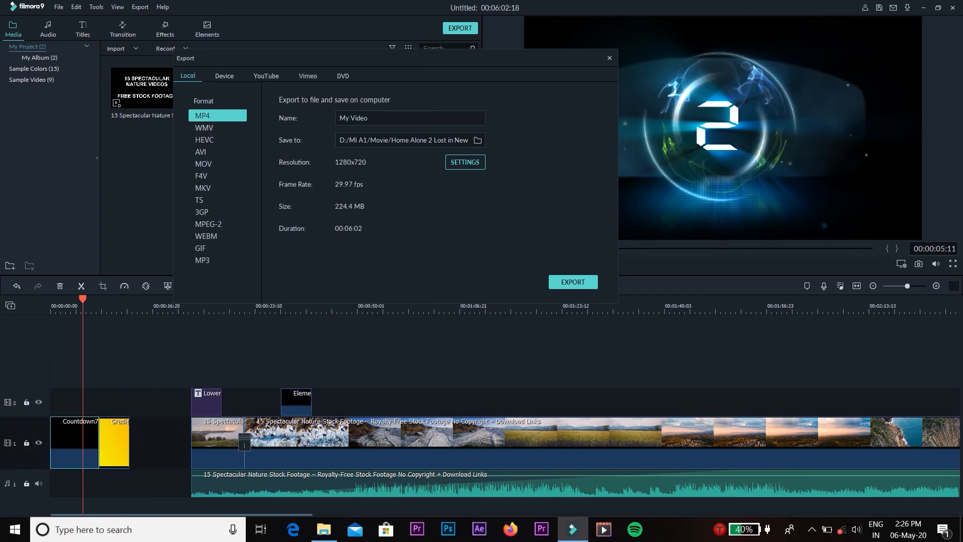
Look through the Device, YouTube, Vimeo and DVD export options and return to the local export options
left_click(224, 76)
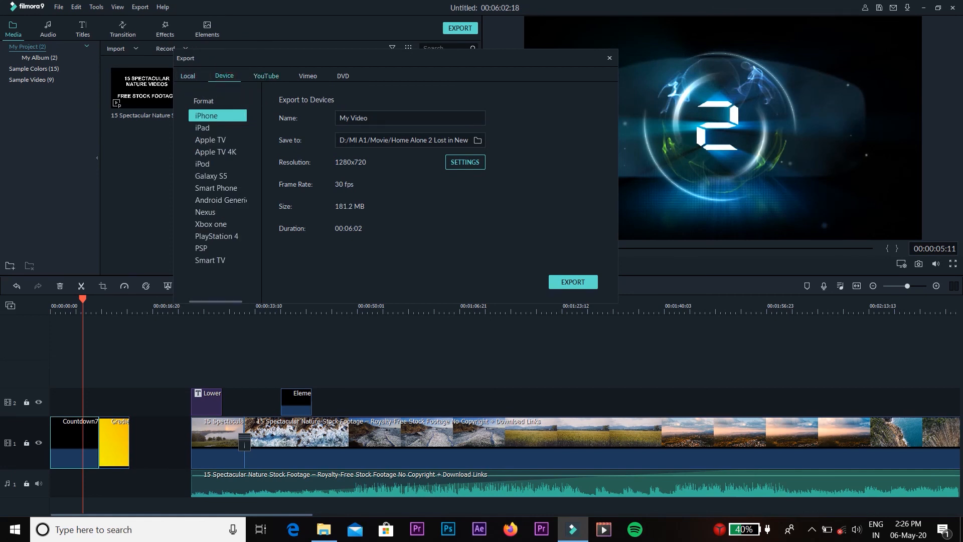
left_click(269, 77)
left_click(307, 76)
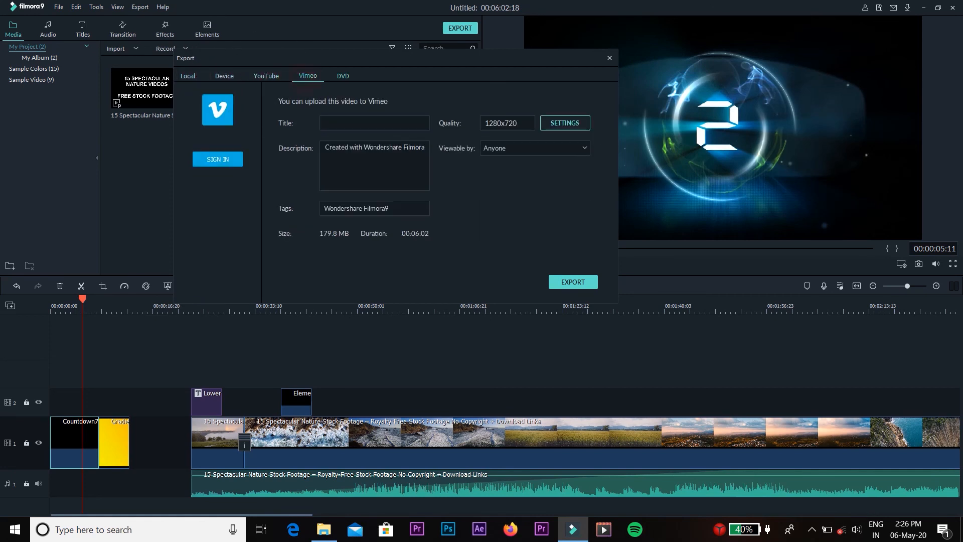
left_click(337, 78)
left_click(188, 75)
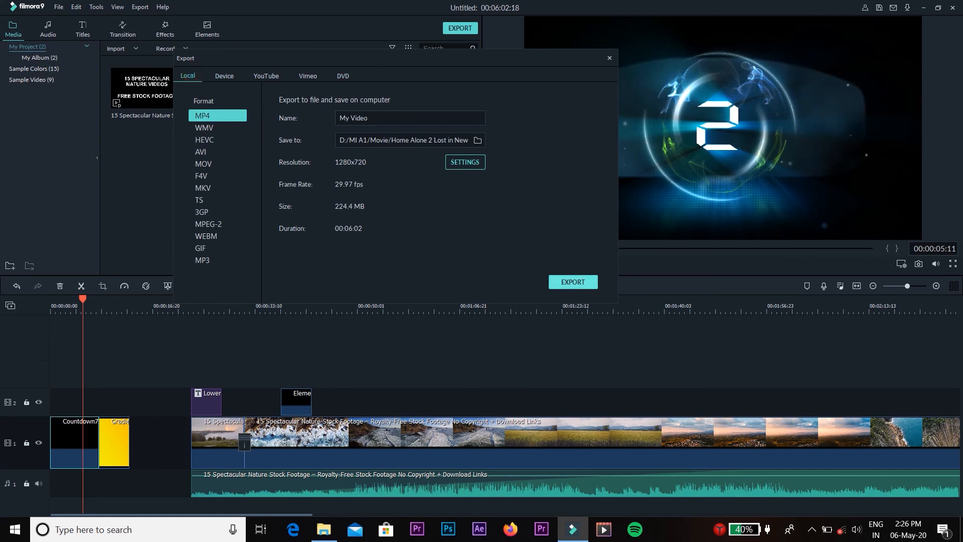
Try exporting the project to the computer as an MP4 file named My Video
left_click(573, 282)
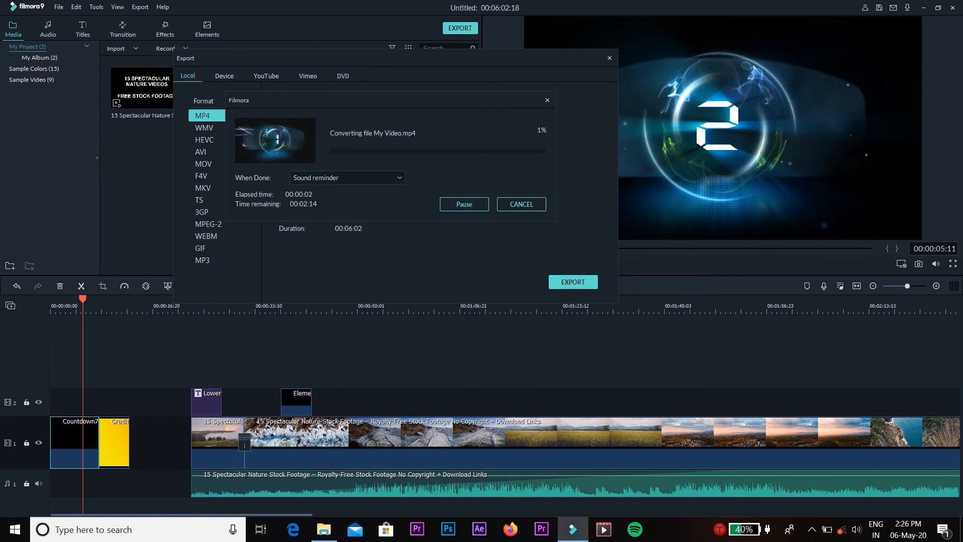
left_click_drag(331, 99, 395, 134)
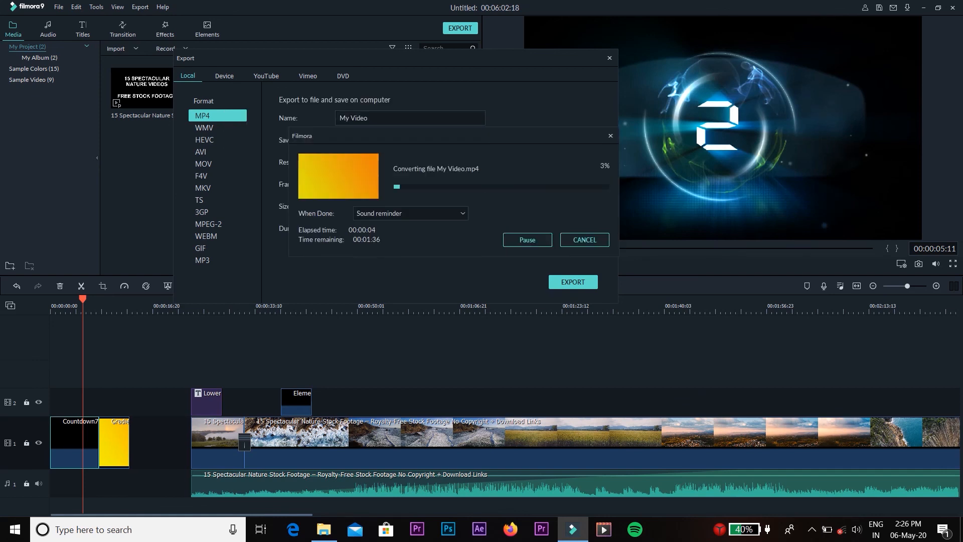
key("Escape")
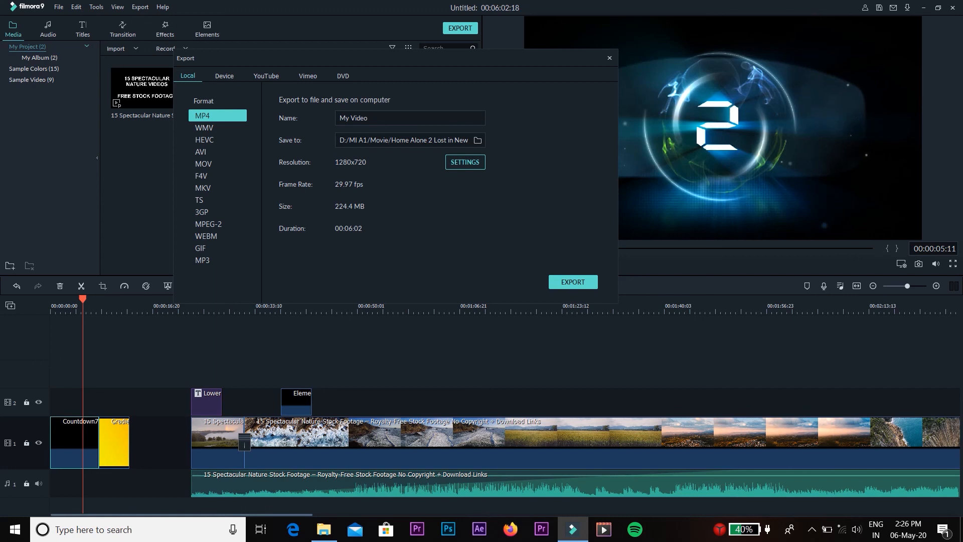
left_click(609, 58)
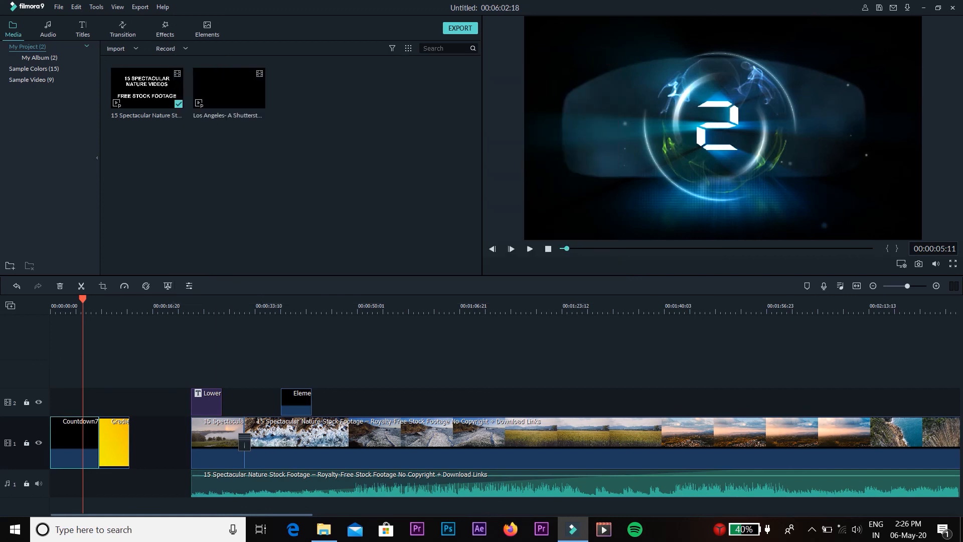